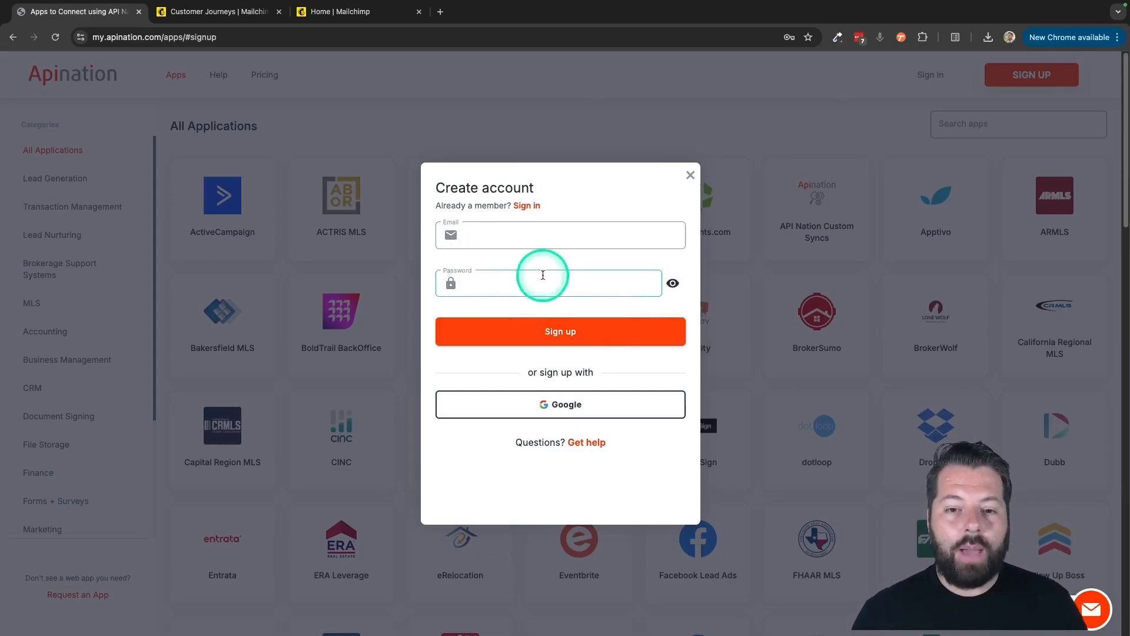
- Sign in to the existing account with Google and open the Mailchimp page from the application catalogue
left_click(527, 206)
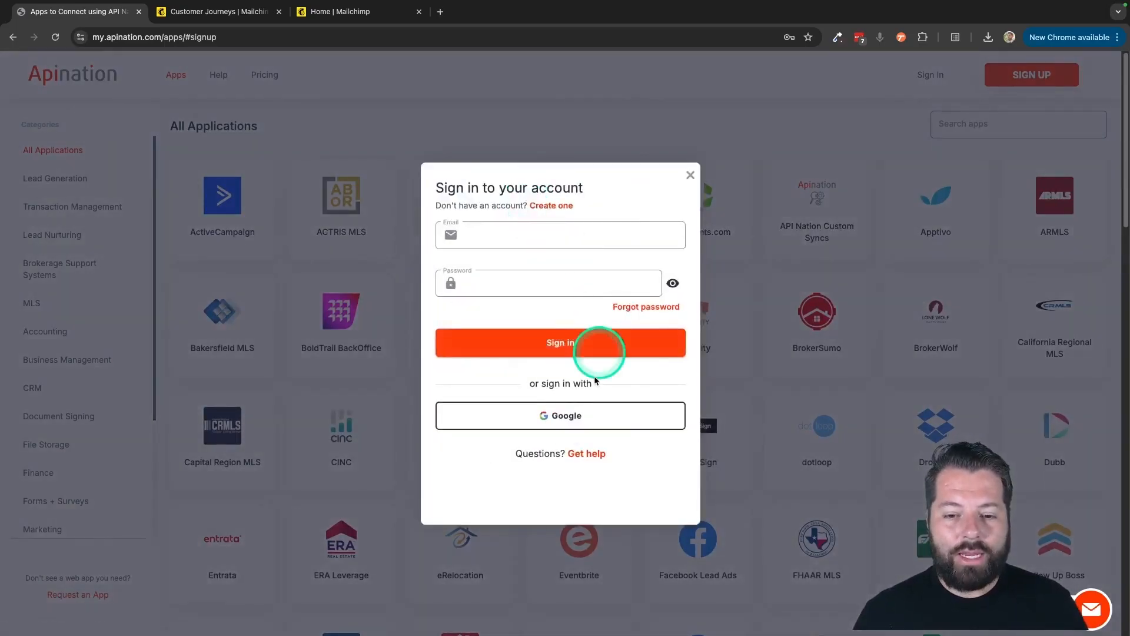
left_click(559, 416)
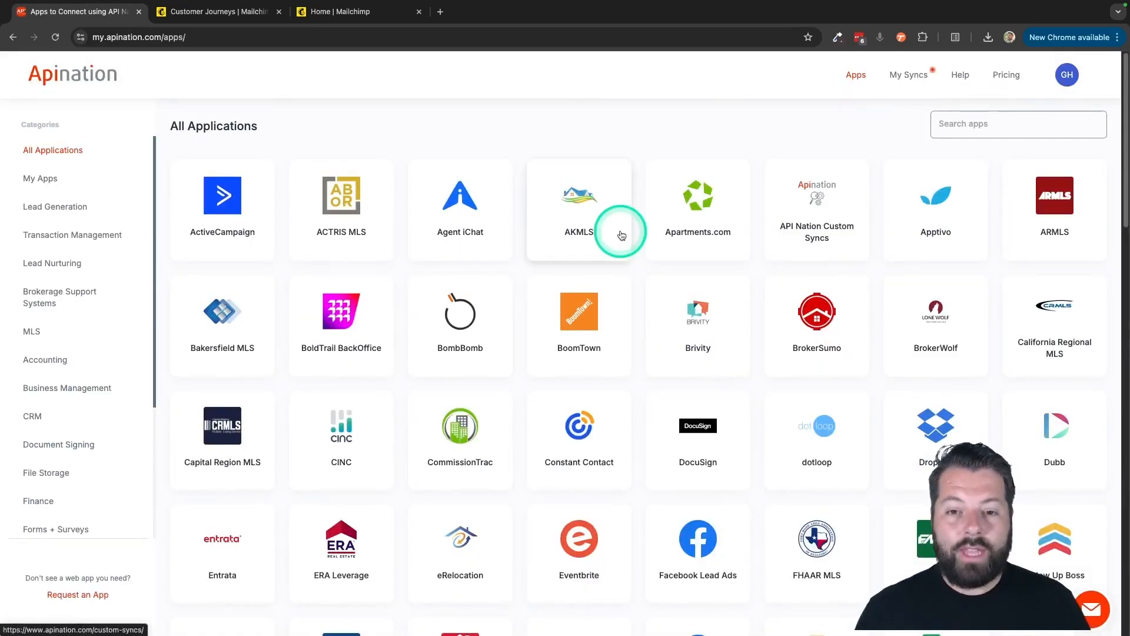
scroll(486, 424, "down", 2)
scroll(489, 425, "down", 7)
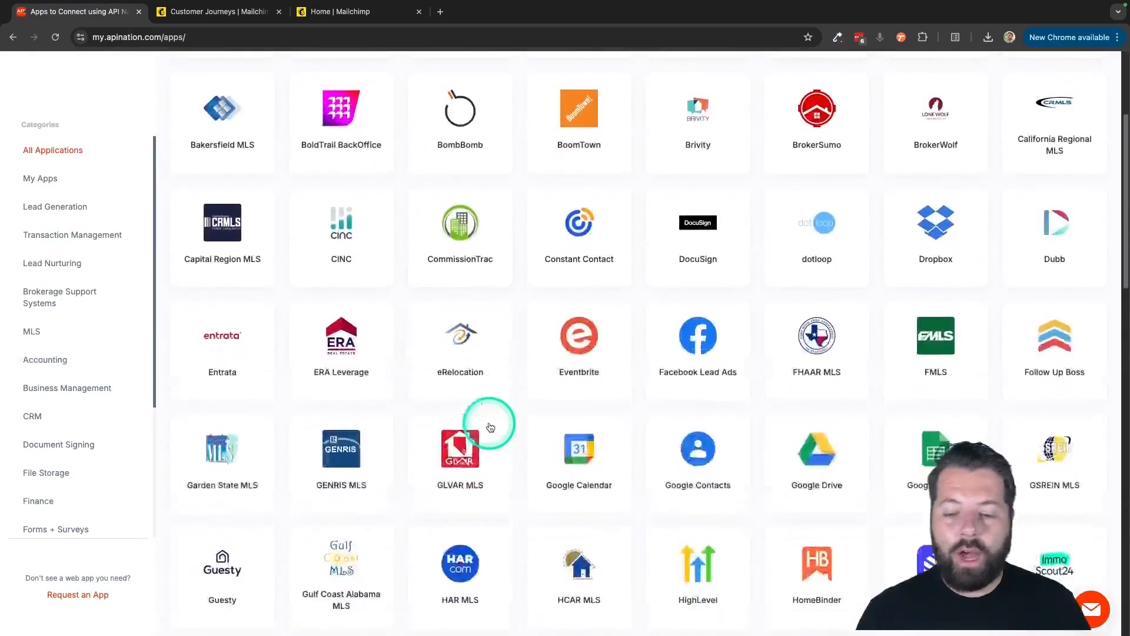
scroll(491, 425, "down", 3)
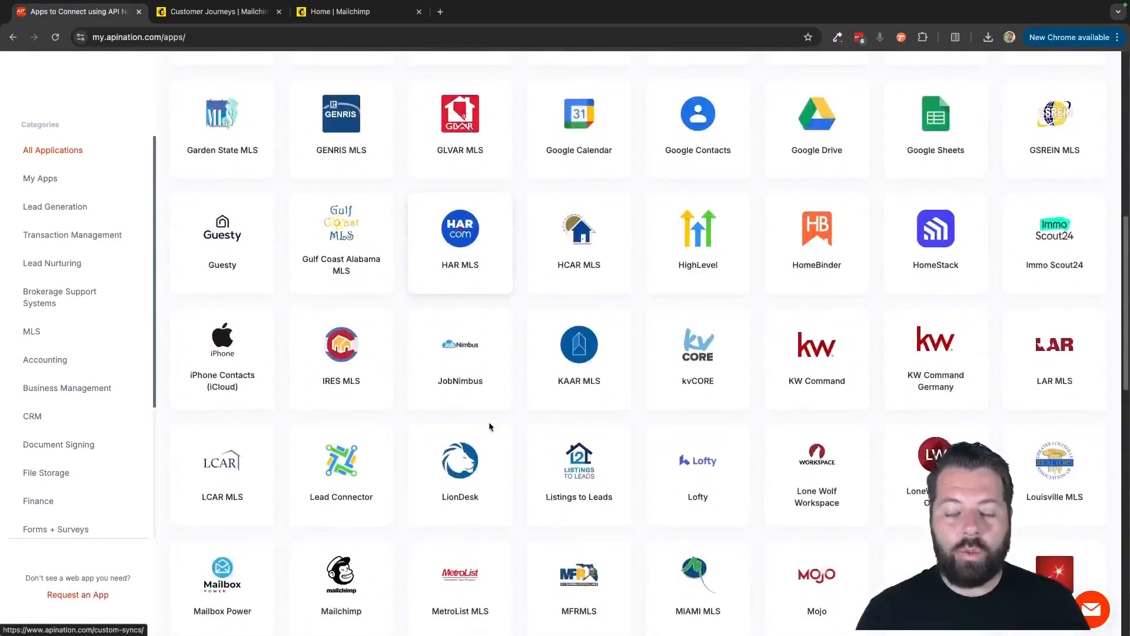
scroll(661, 456, "down", 3)
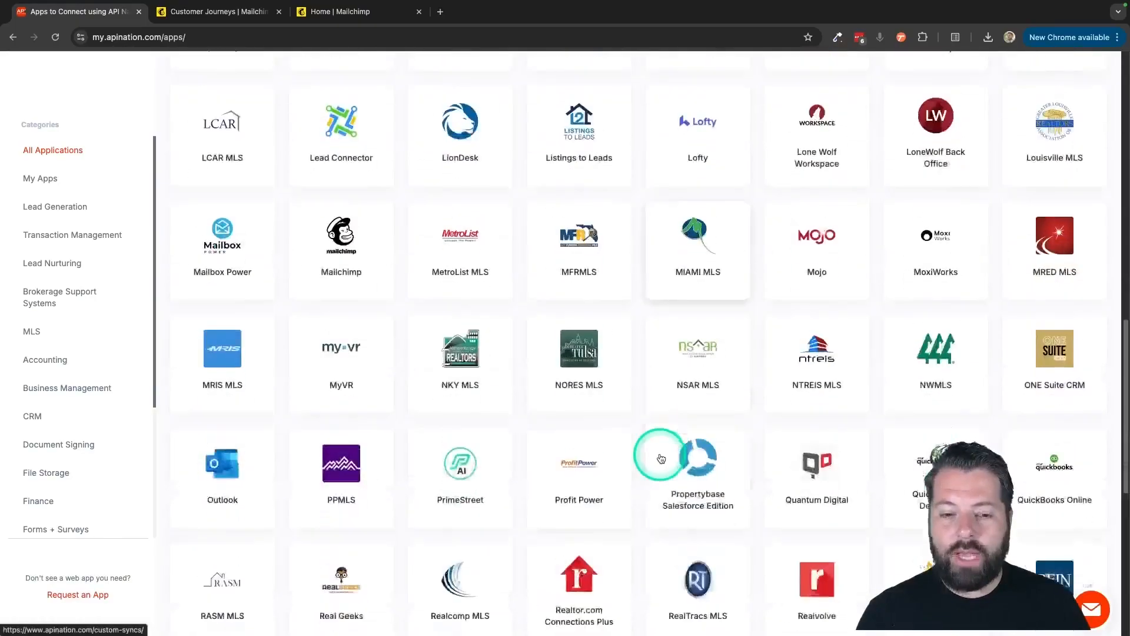
left_click(344, 240)
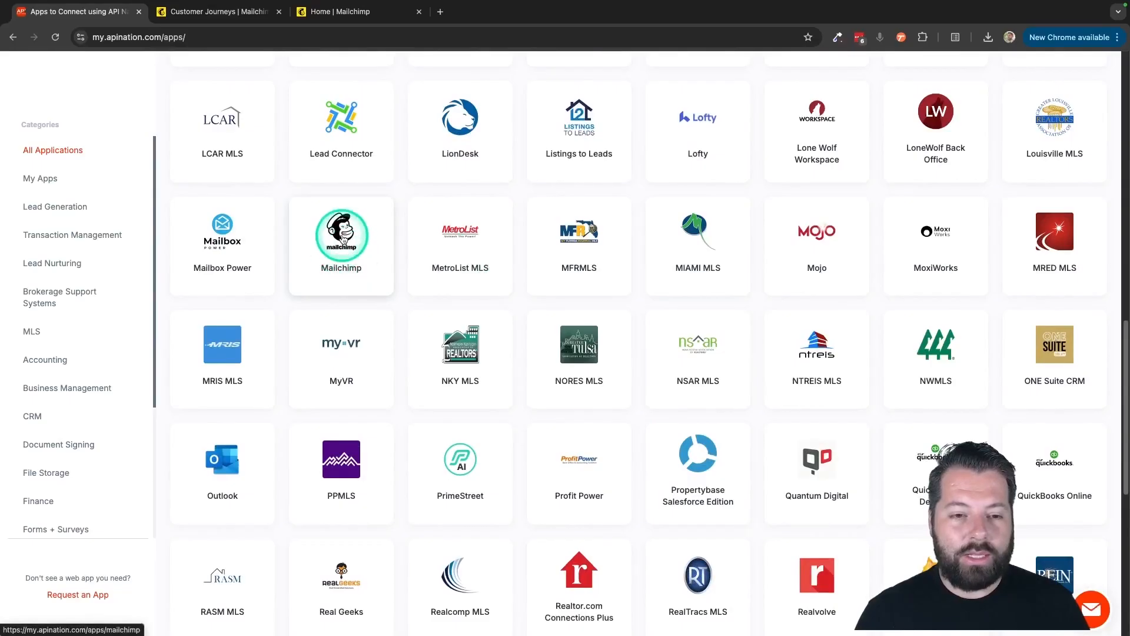
- Look through the full list of apps available to sync with Mailchimp
scroll(588, 400, "down", 2)
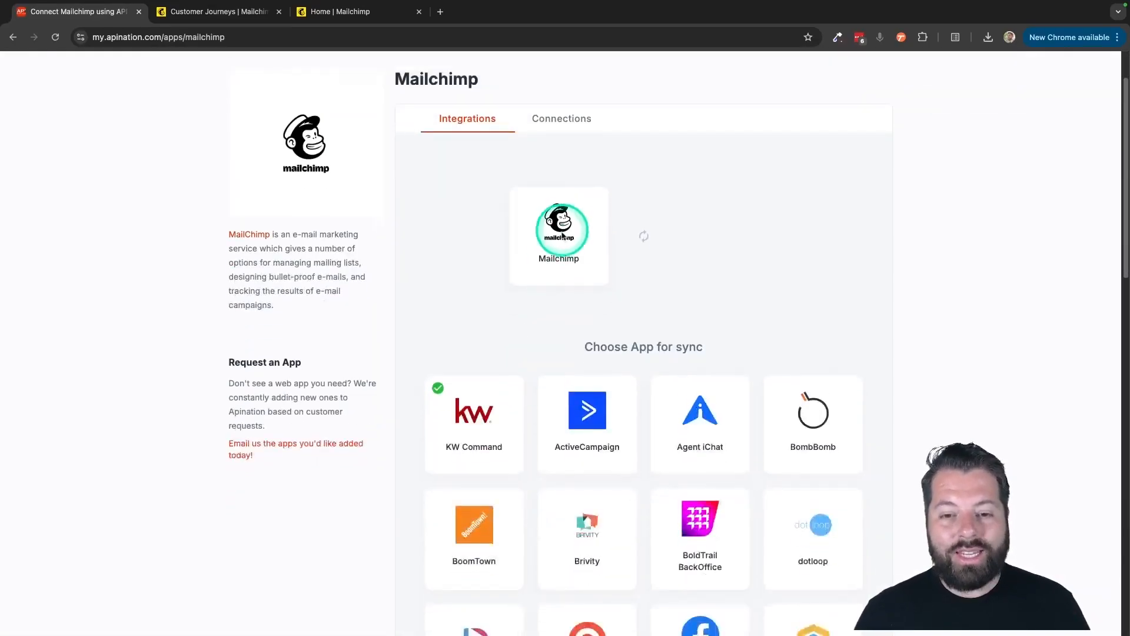
scroll(674, 419, "down", 3)
scroll(651, 474, "down", 7)
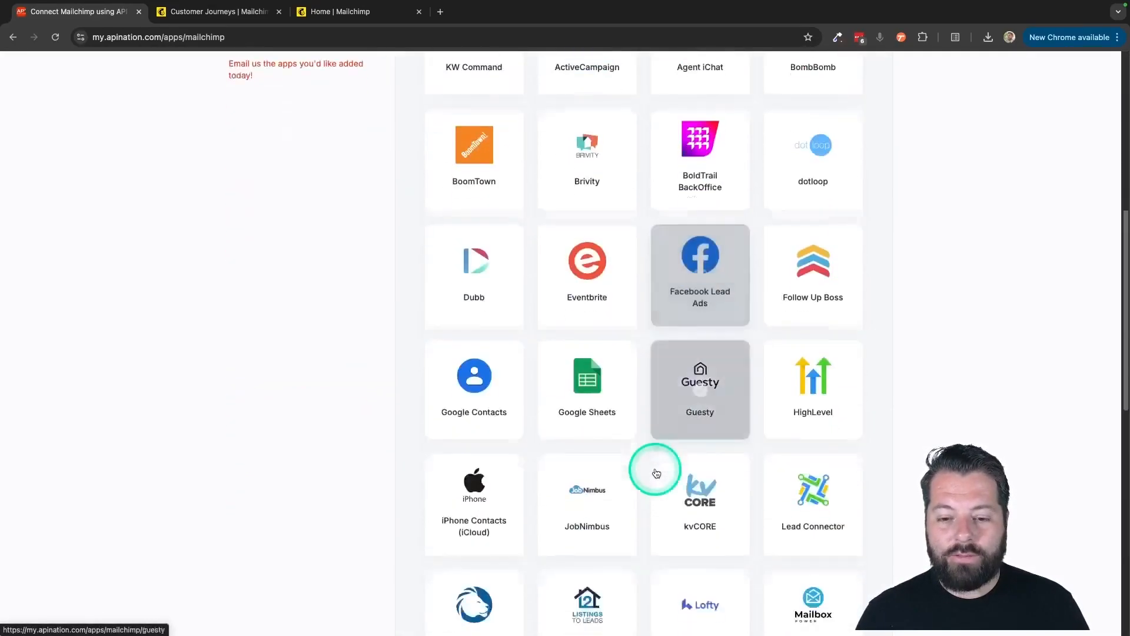
scroll(657, 473, "down", 5)
scroll(656, 473, "up", 3)
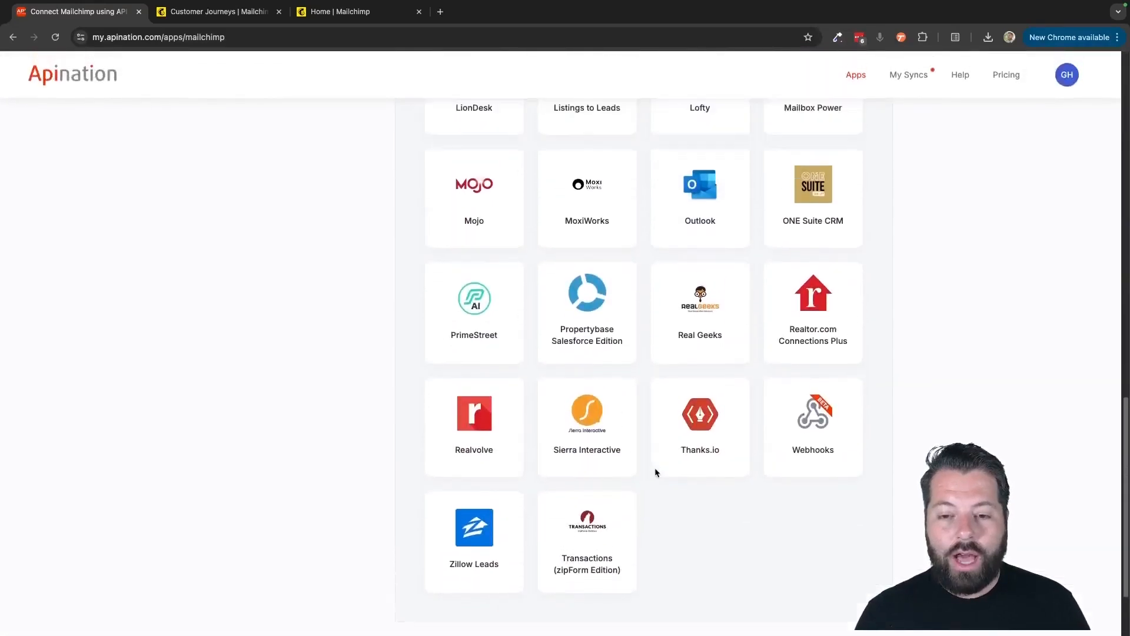
scroll(657, 474, "up", 13)
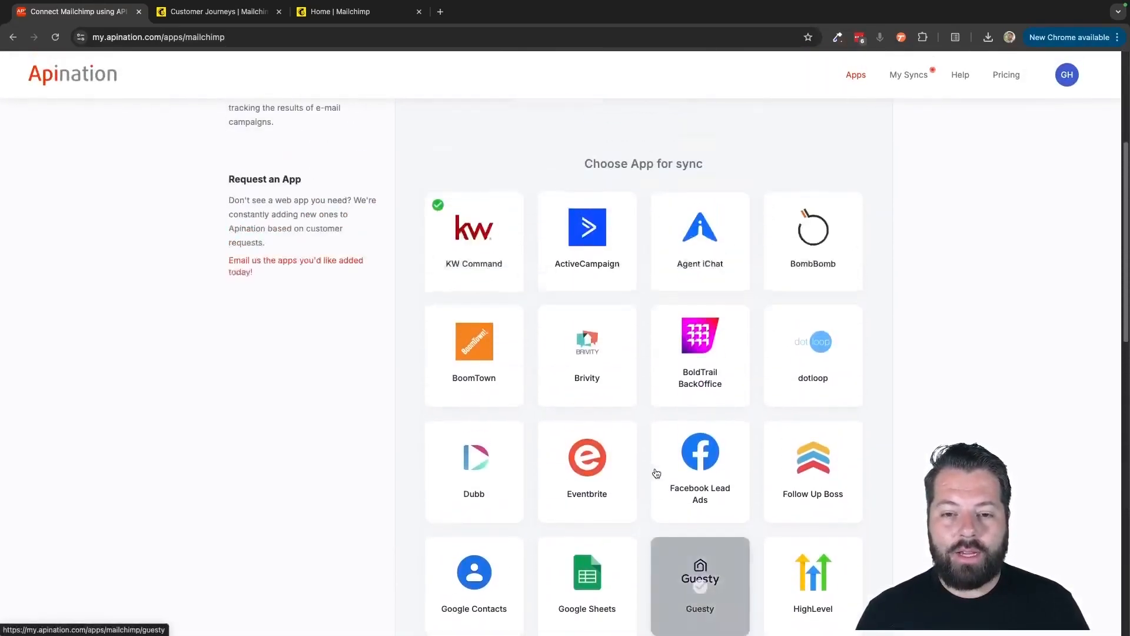
scroll(656, 474, "up", 2)
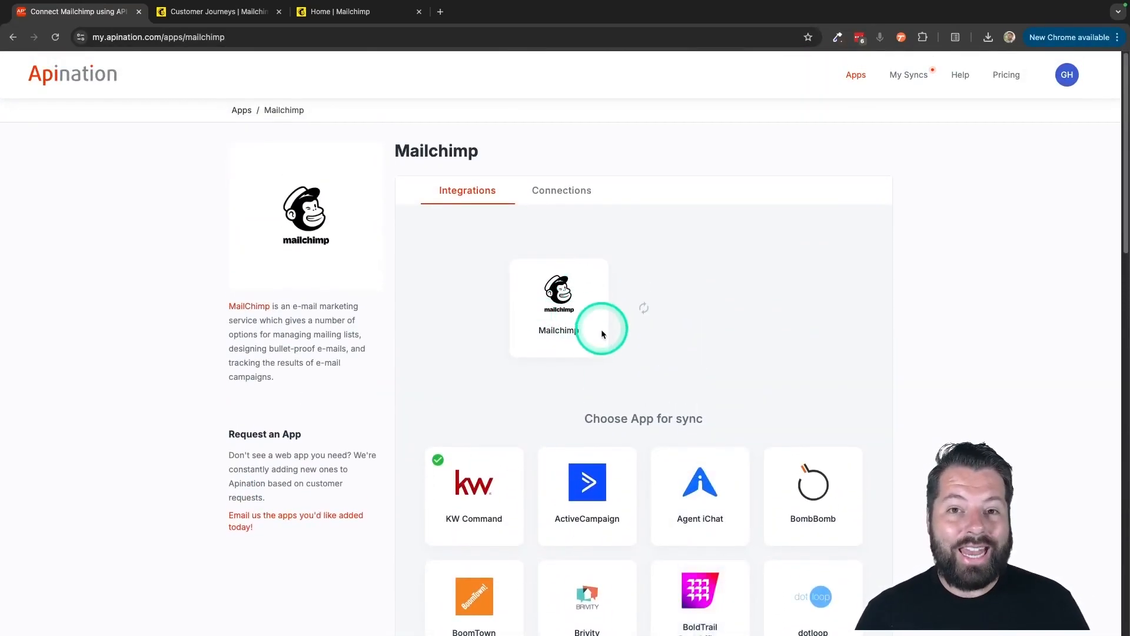
- Start adding a Mailchimp account connection and name it "Gabe Co"
left_click(553, 197)
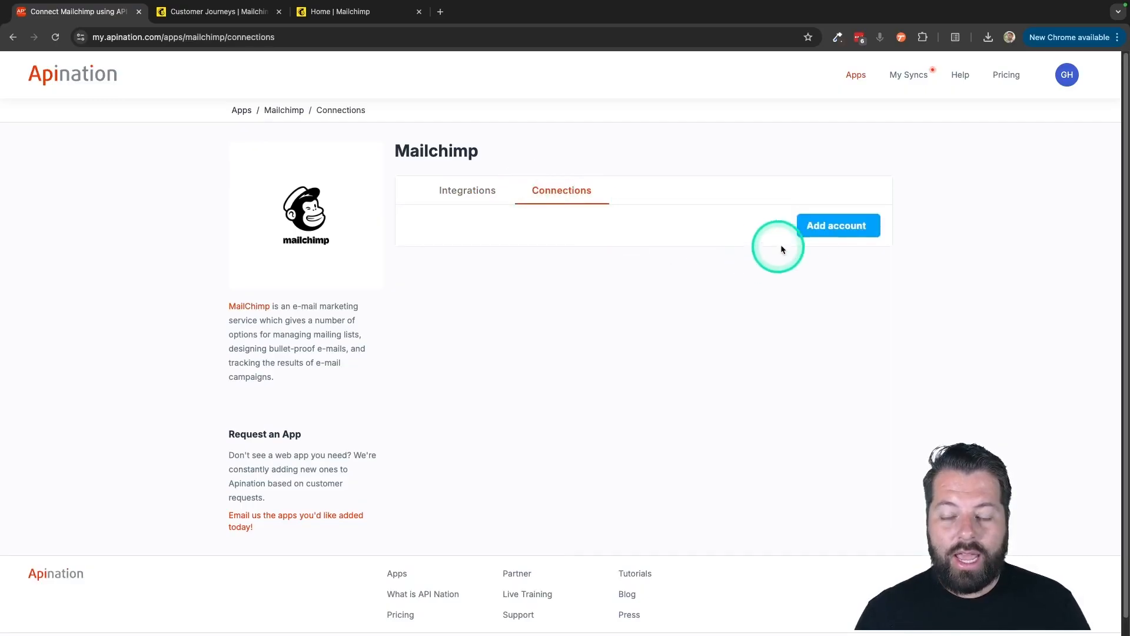
left_click(823, 229)
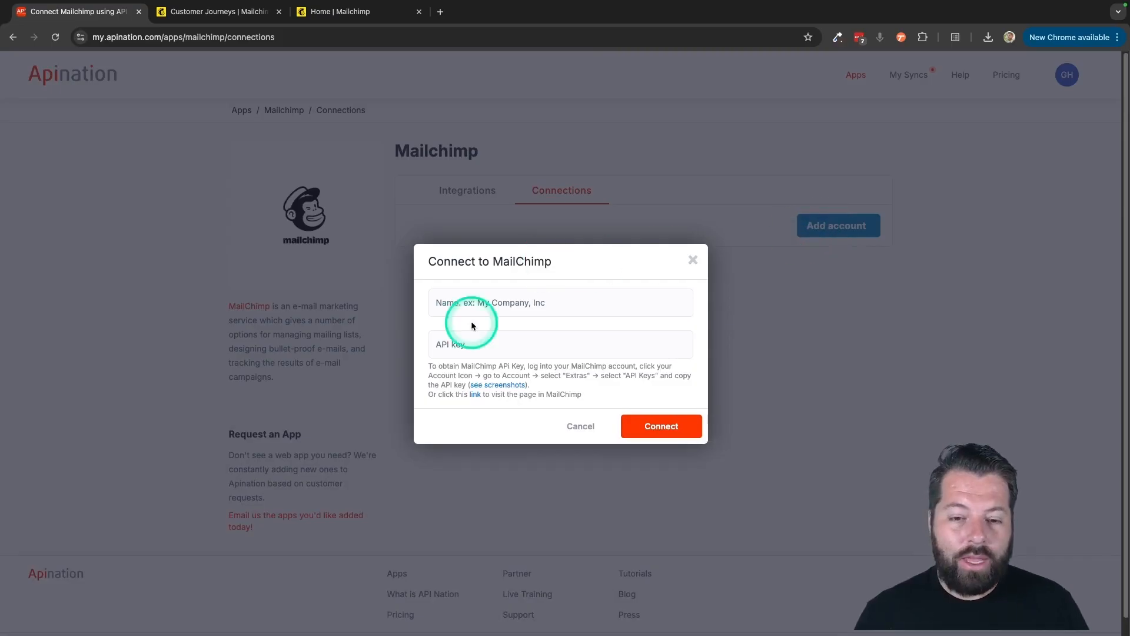
left_click(446, 304)
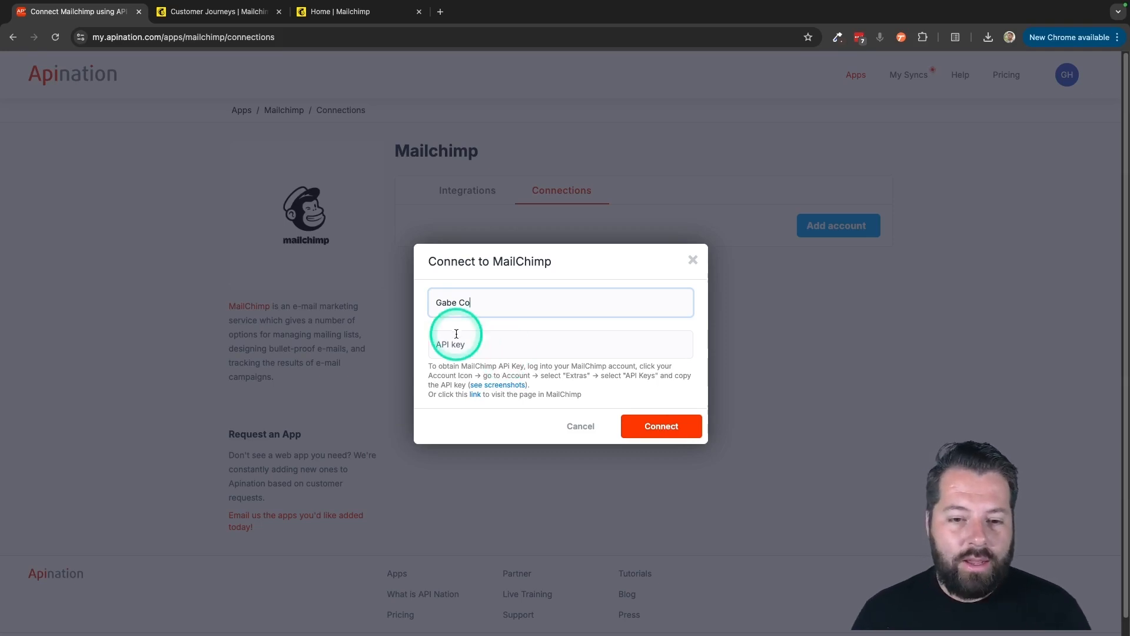
left_click_drag(434, 302, 499, 304)
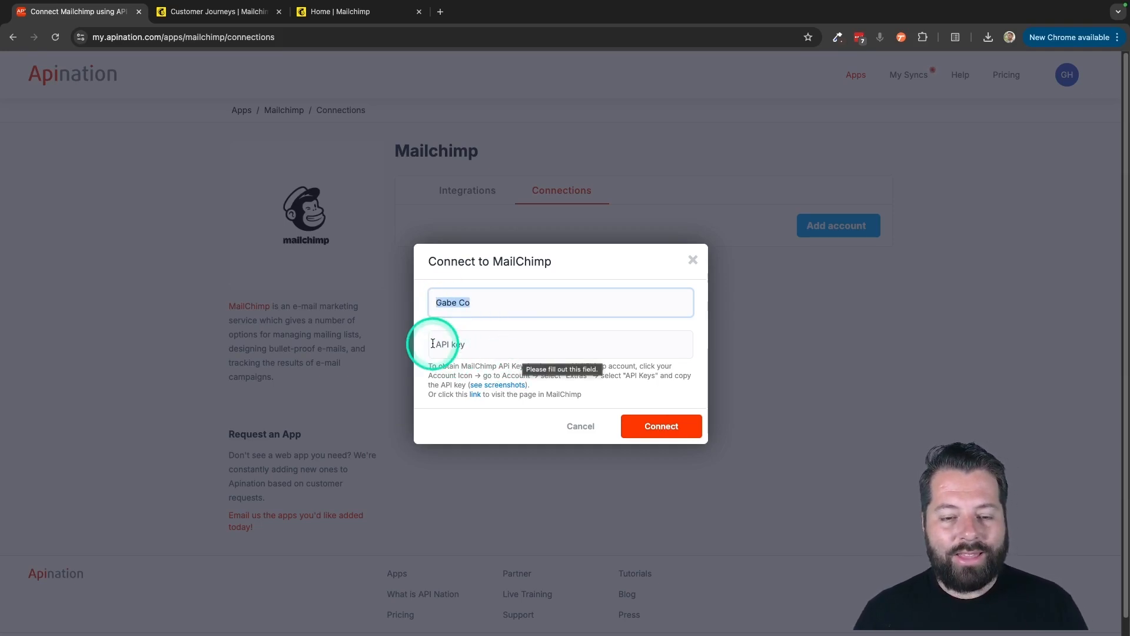
left_click(481, 343)
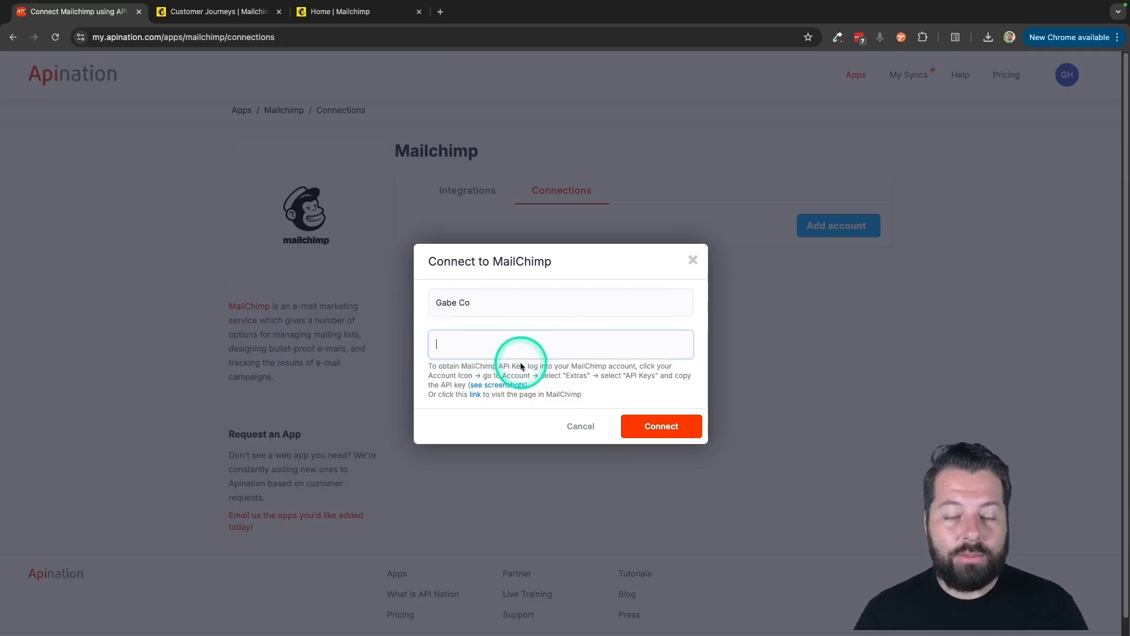
- Switch to the Mailchimp account and open its API keys page from the profile's extras
left_click(352, 11)
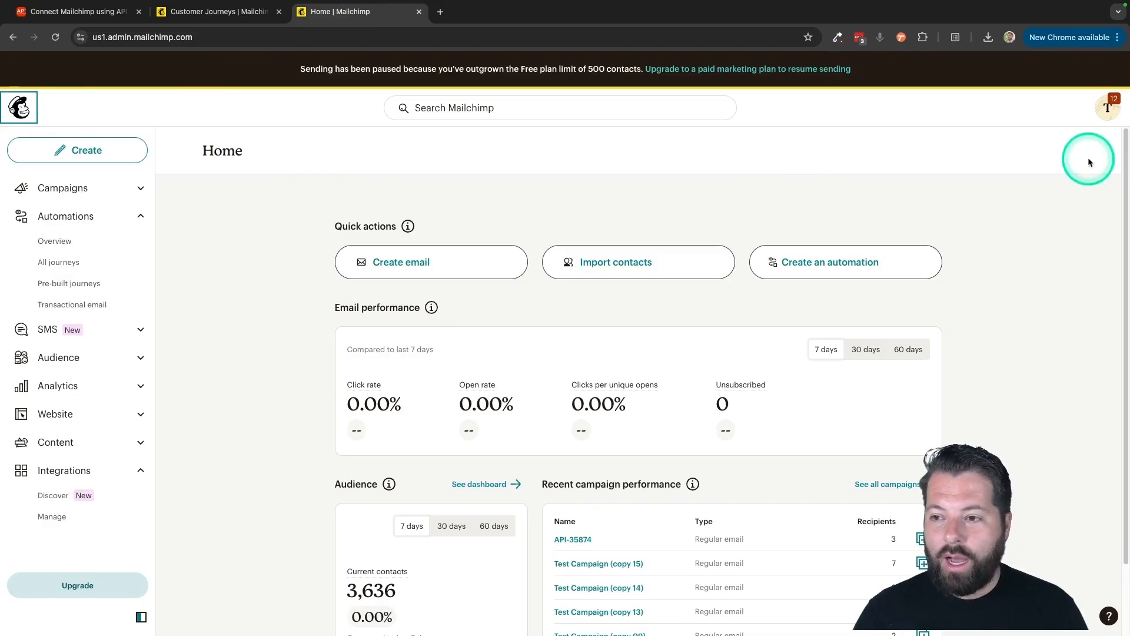
left_click(1108, 110)
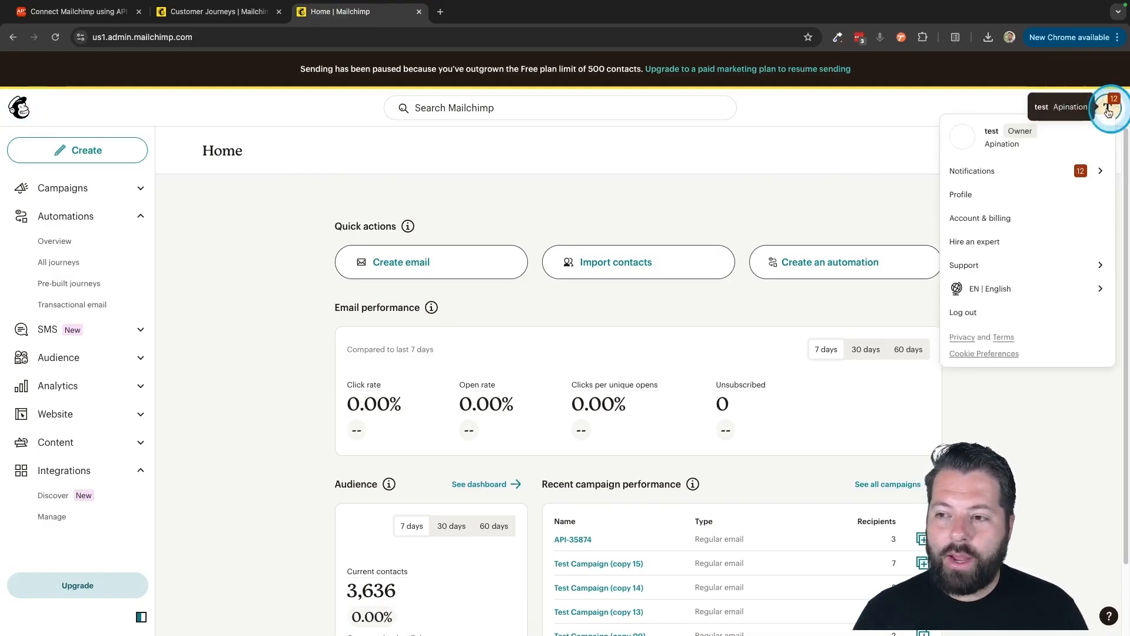
left_click(972, 200)
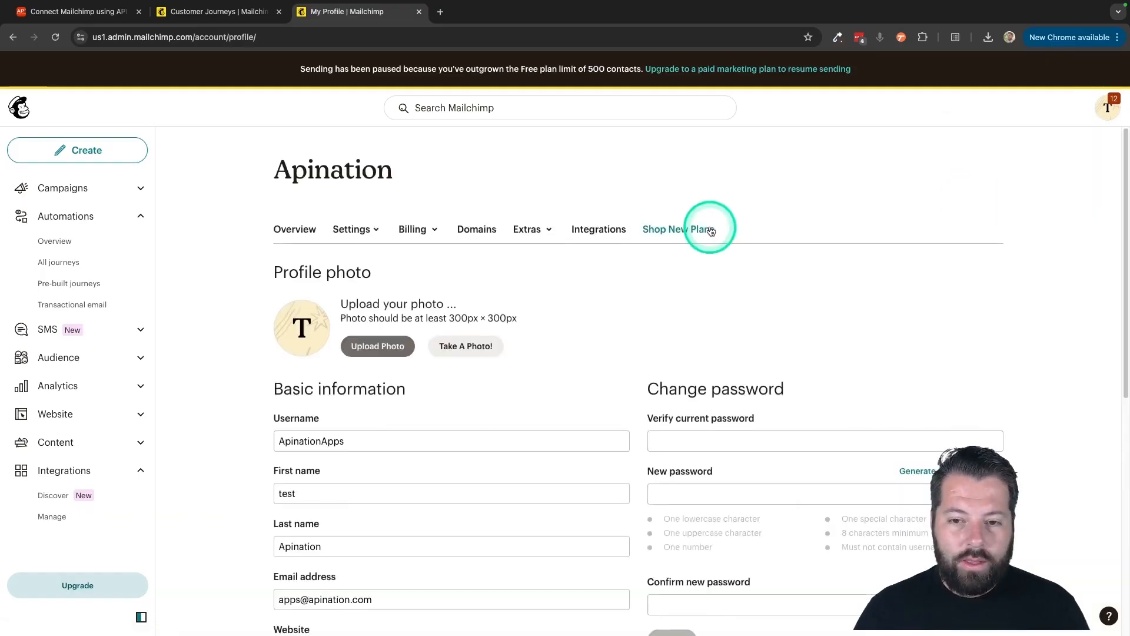
left_click(539, 234)
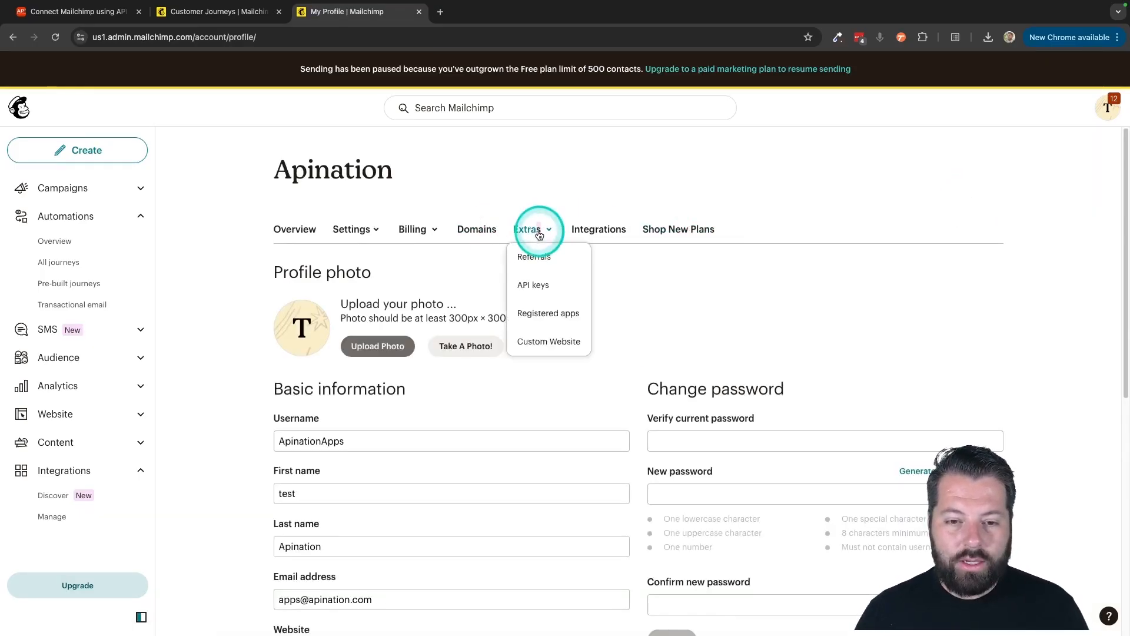
left_click(536, 285)
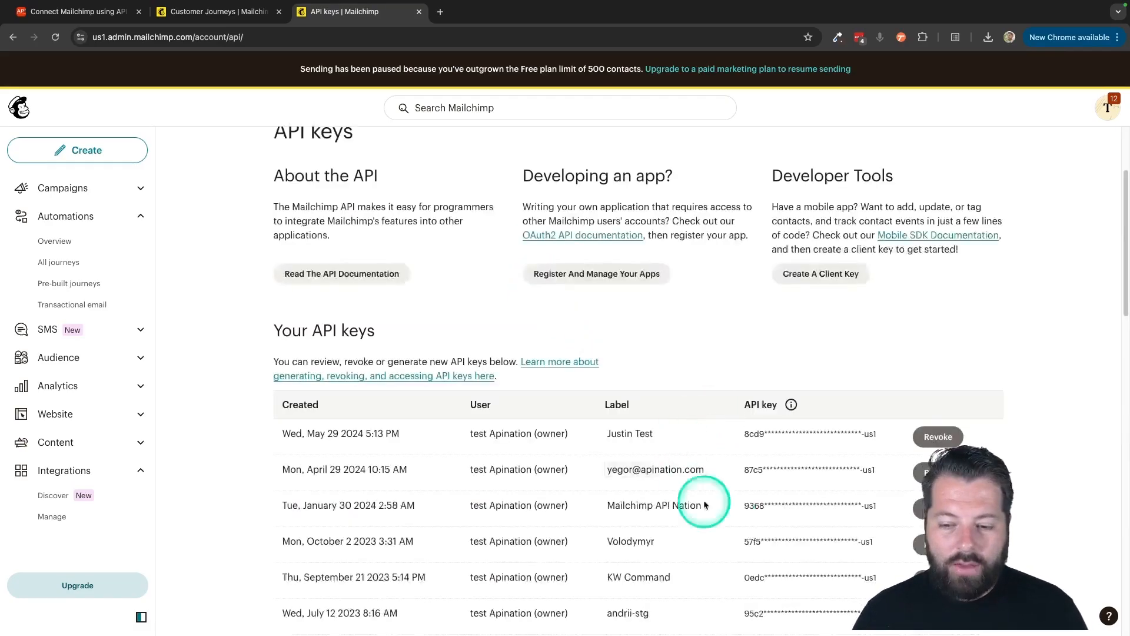
- Generate a new Mailchimp API key named "Gabe Co Key" and copy it to the clipboard
scroll(698, 567, "down", 10)
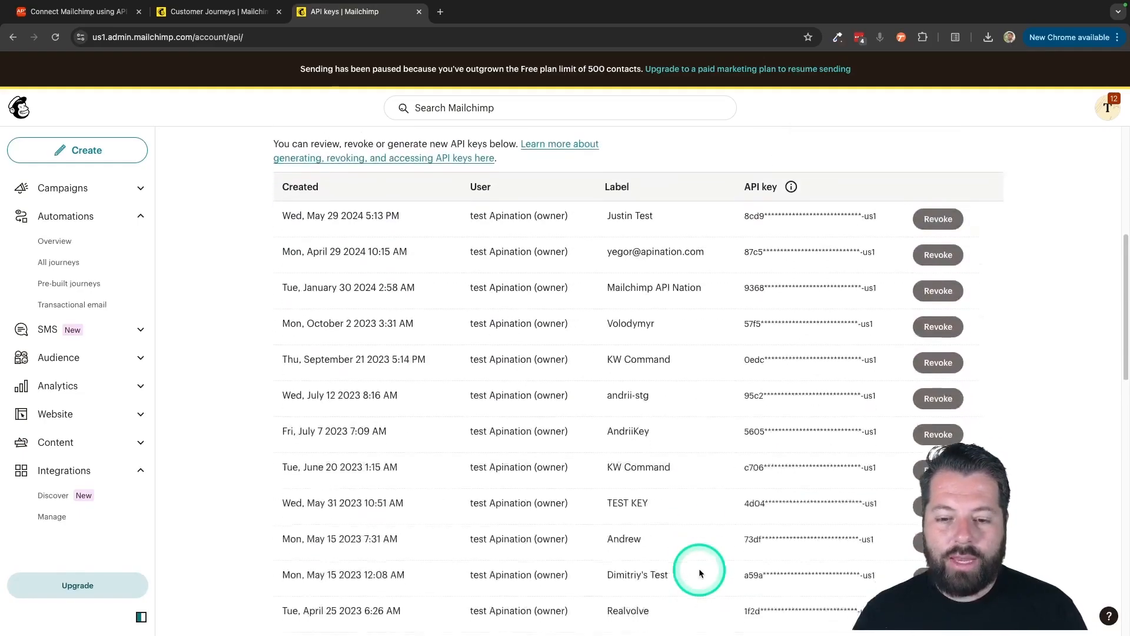
scroll(727, 395, "down", 4)
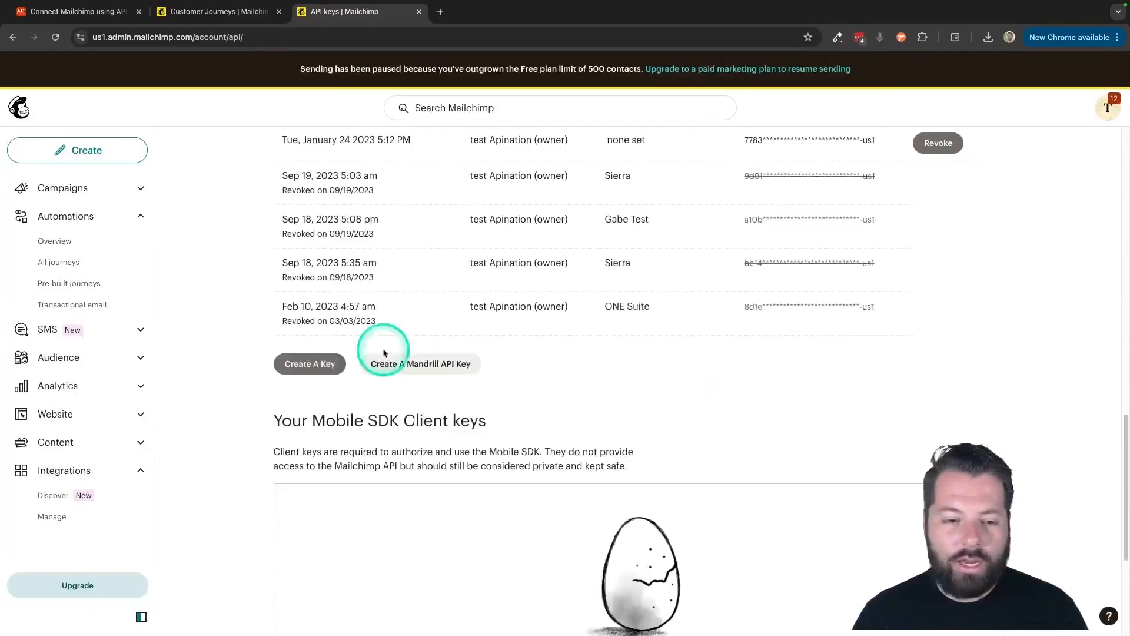
left_click(297, 362)
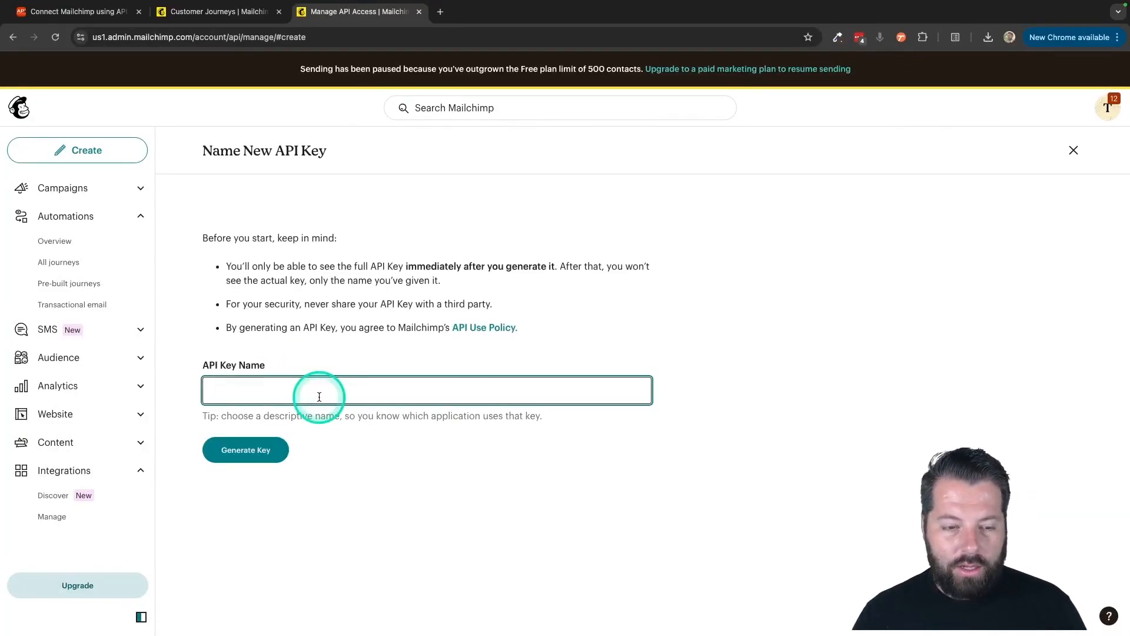
type("Gabe Co Key")
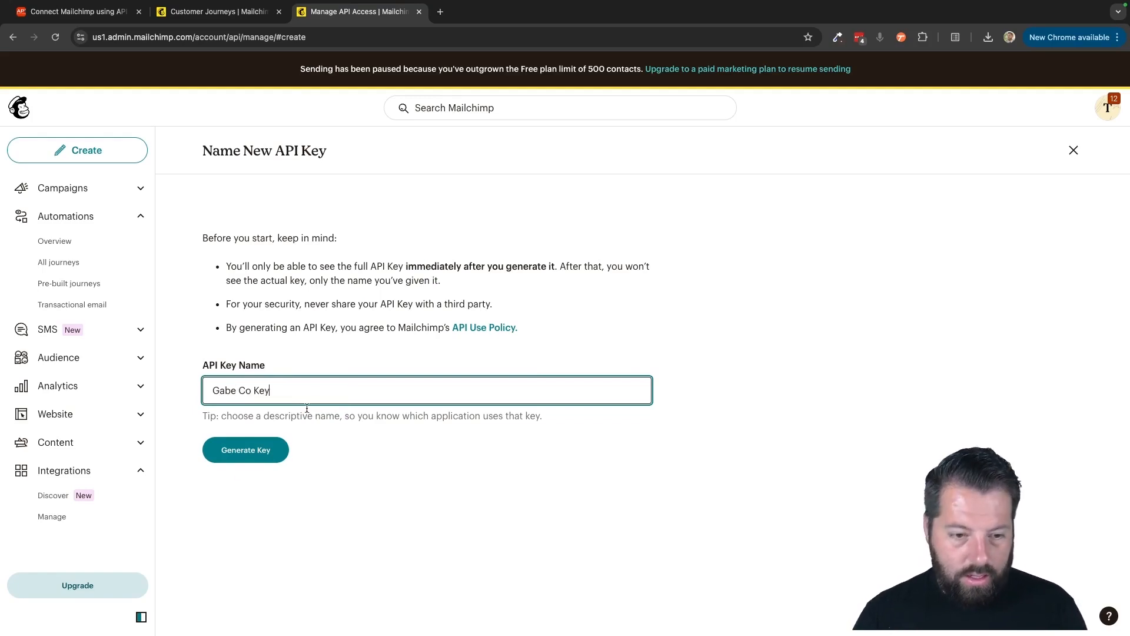
left_click(259, 461)
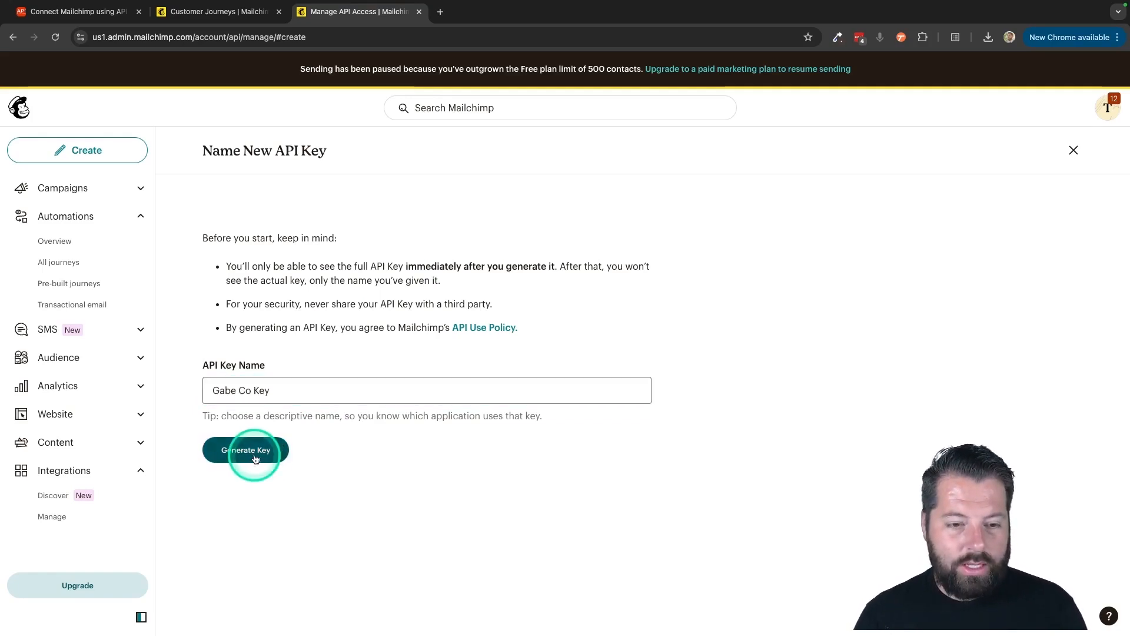
left_click(219, 292)
left_click(253, 320)
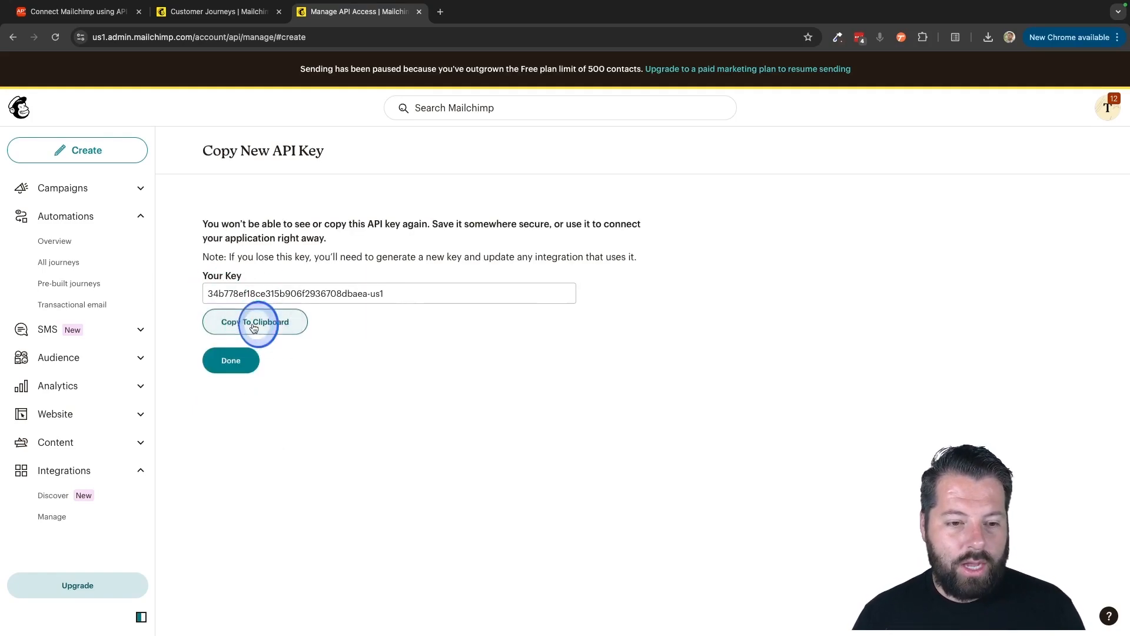
- Return to the API Nation connection form, paste the copied API key and connect the Mailchimp account
left_click(85, 16)
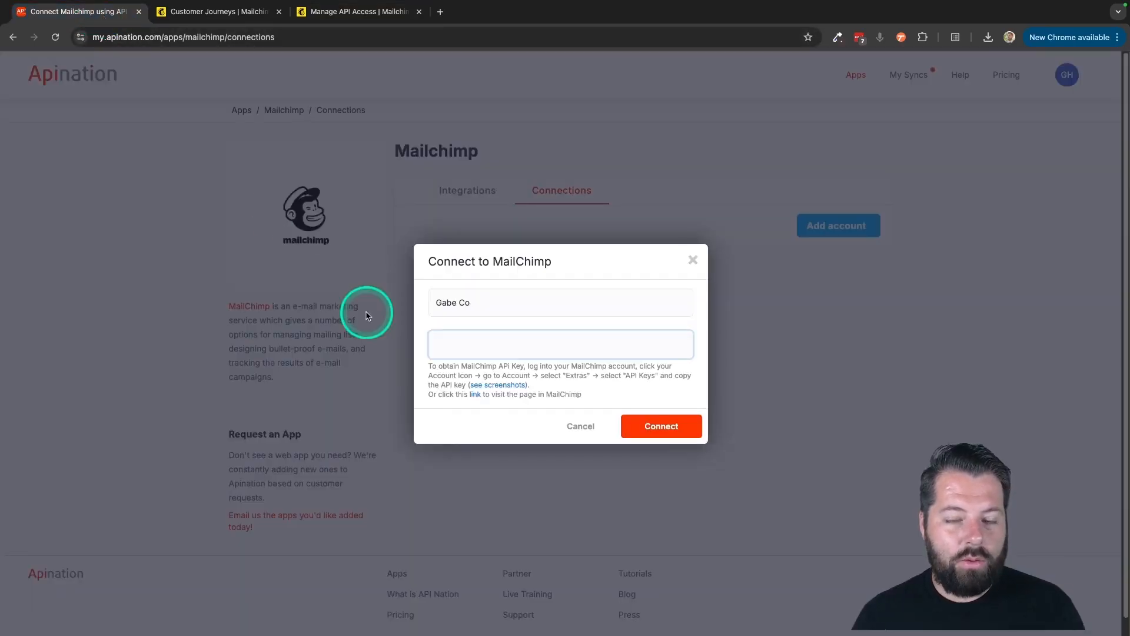
key("super+v")
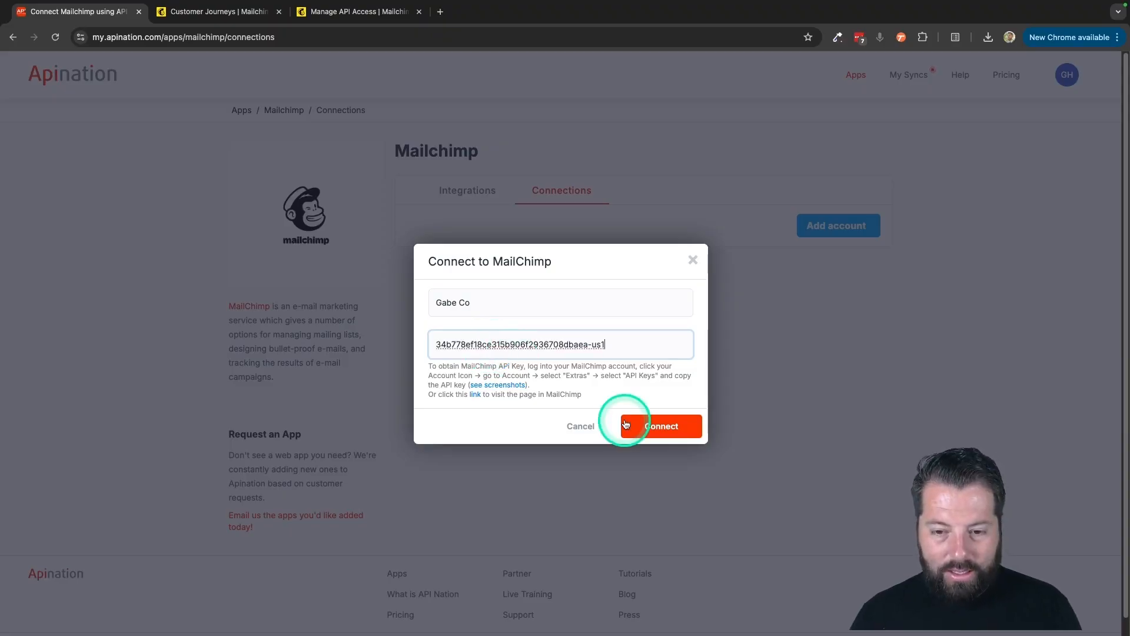
left_click(651, 425)
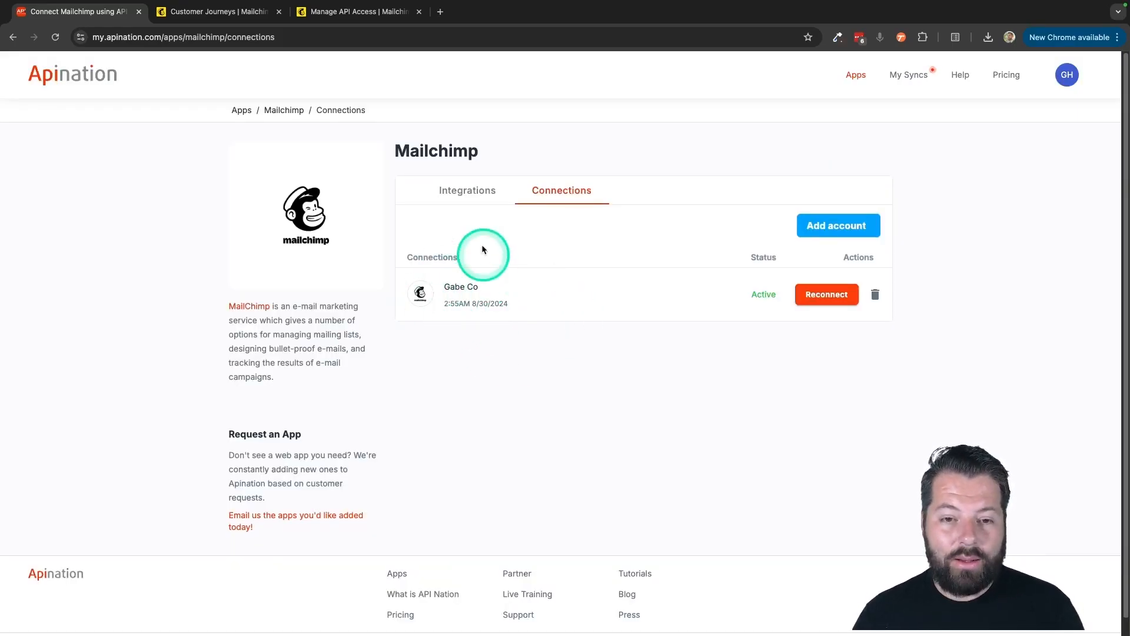
- Choose Lofty from Mailchimp's integrations and activate the "Lofty leads to Mailchimp subscribers" sync
left_click(467, 194)
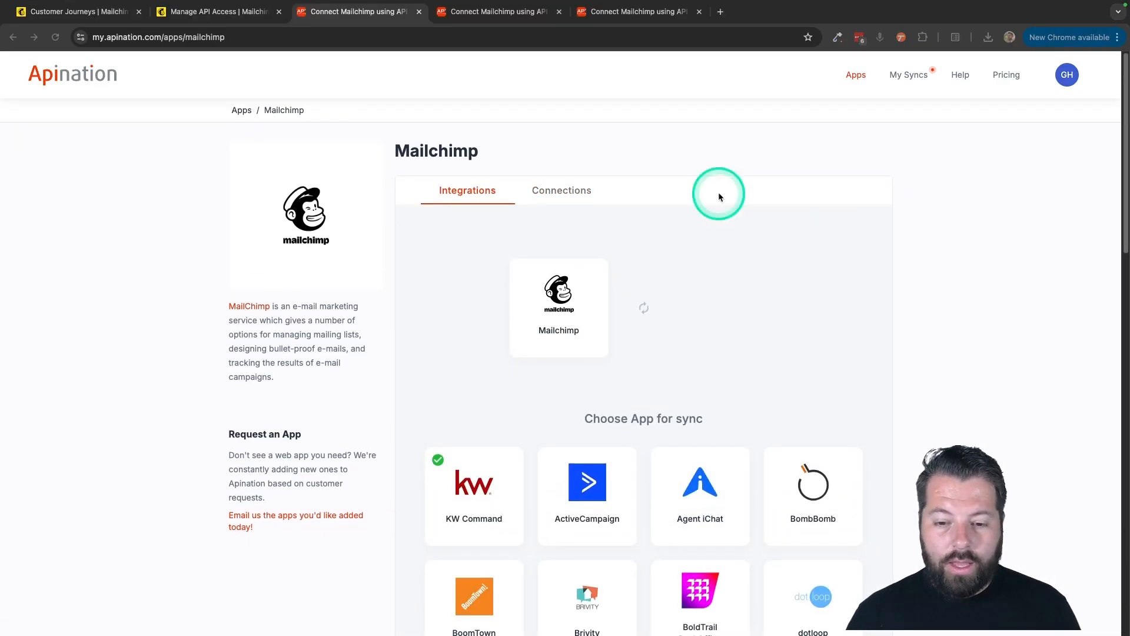
scroll(718, 192, "down", 3)
scroll(719, 195, "down", 9)
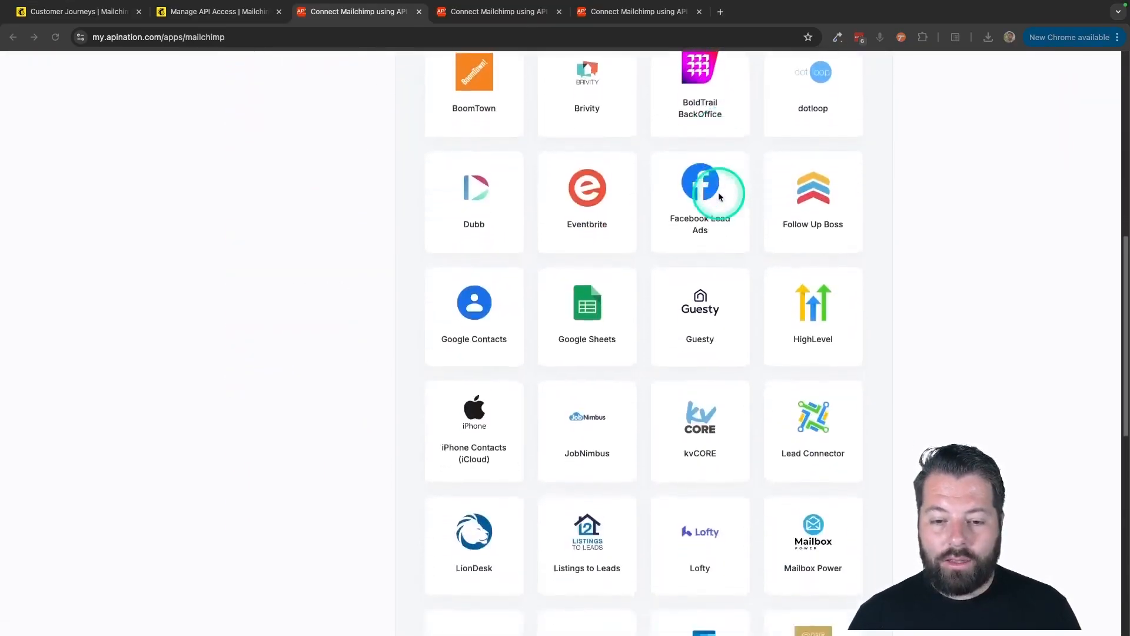
scroll(718, 196, "down", 3)
left_click(701, 210)
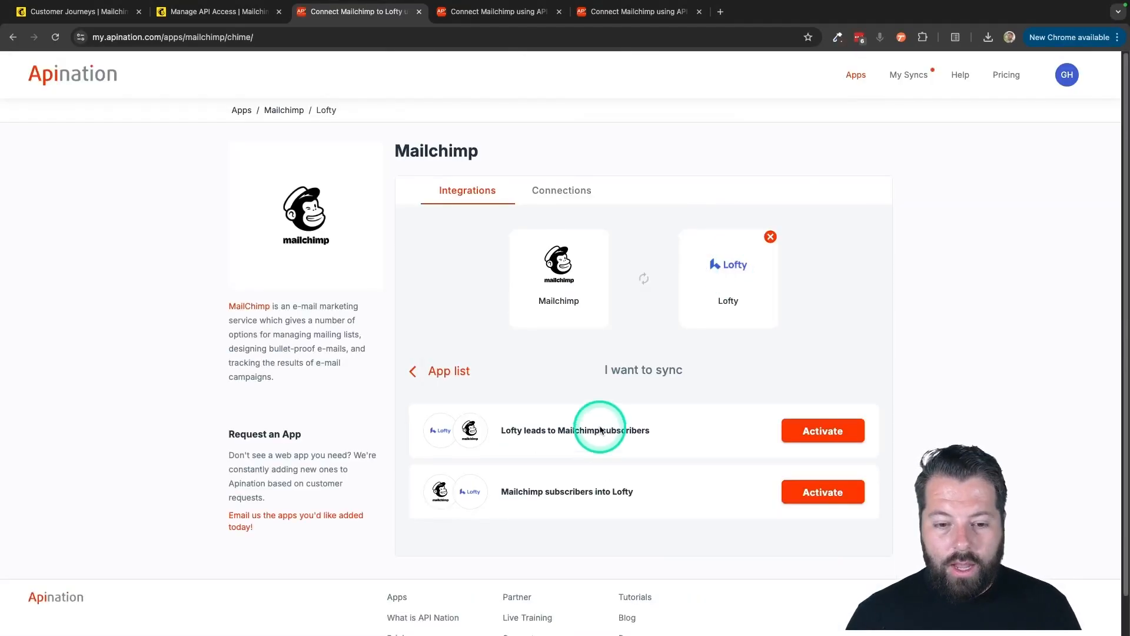
scroll(599, 431, "down", 1)
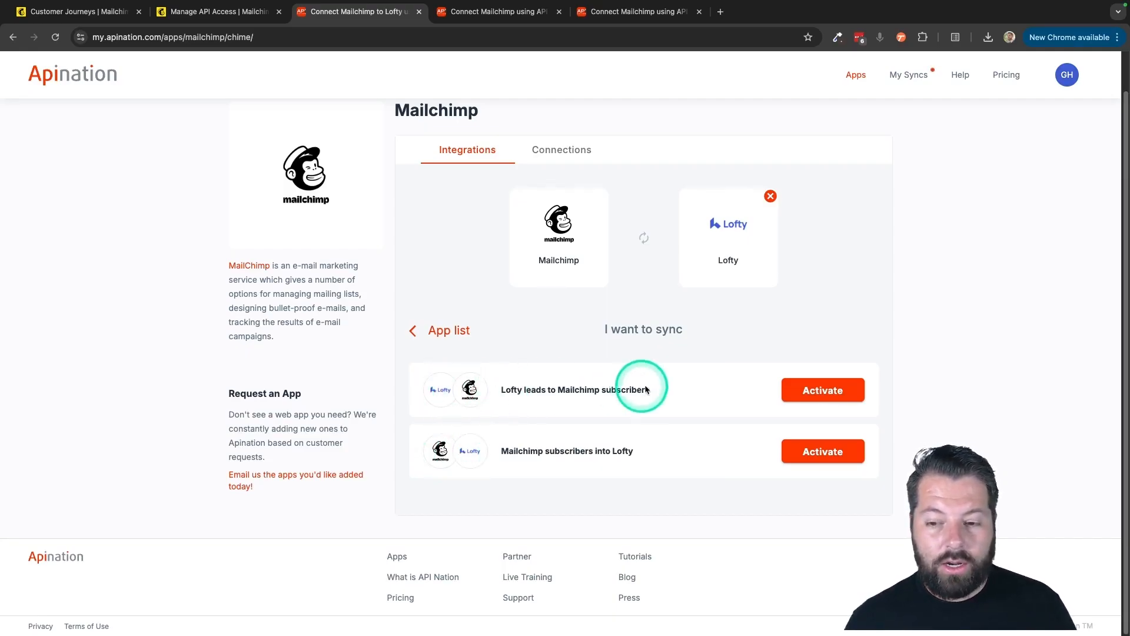
left_click(823, 392)
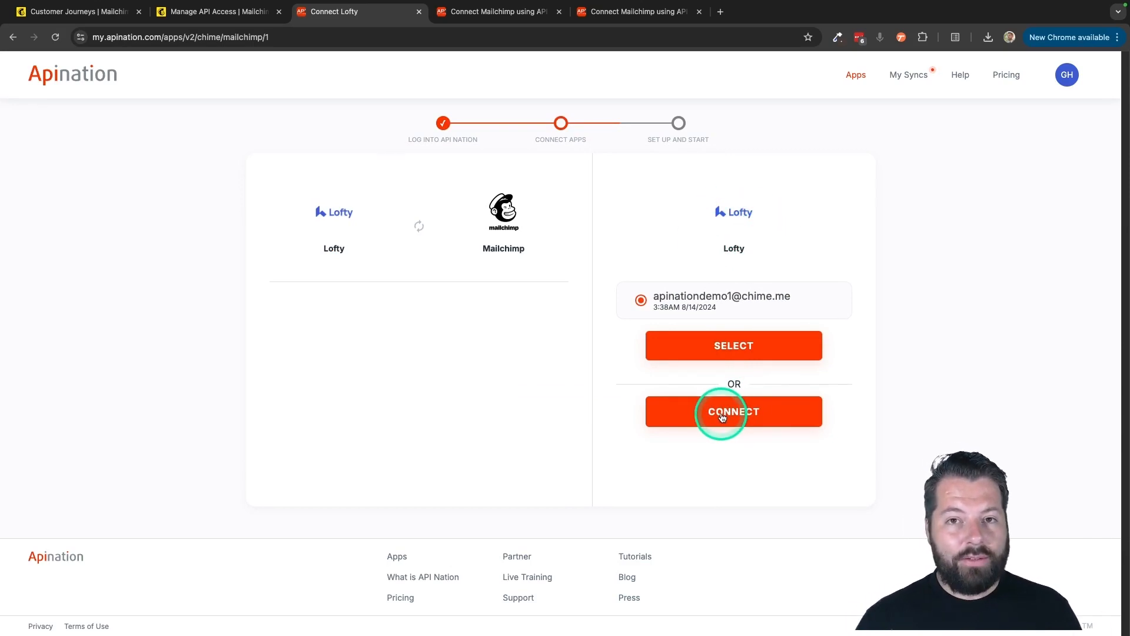
- Select the already connected Lofty account and the Gabe Co Mailchimp account for the sync
left_click(727, 347)
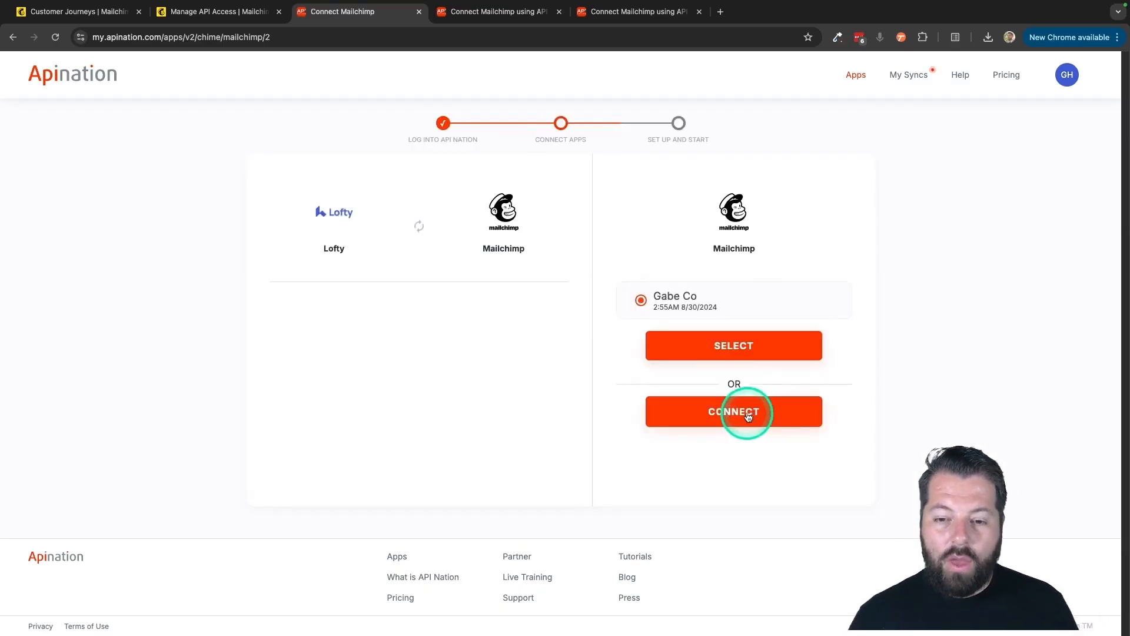
left_click(718, 349)
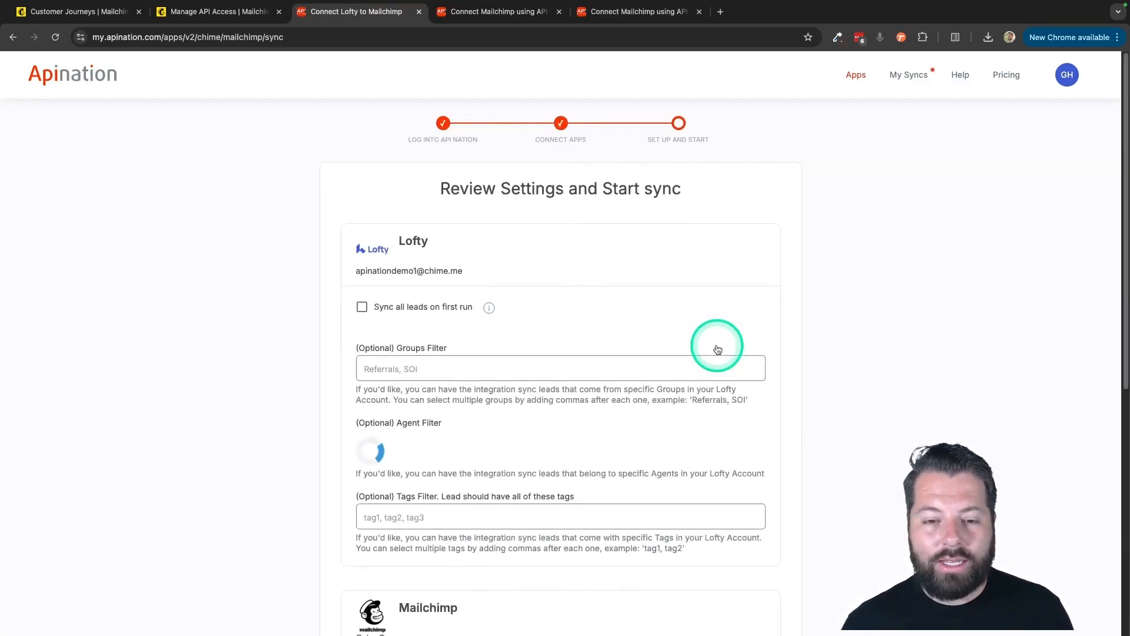
- Enable syncing all Lofty leads on the first run and check the optional Groups and Agent filters
scroll(718, 351, "down", 3)
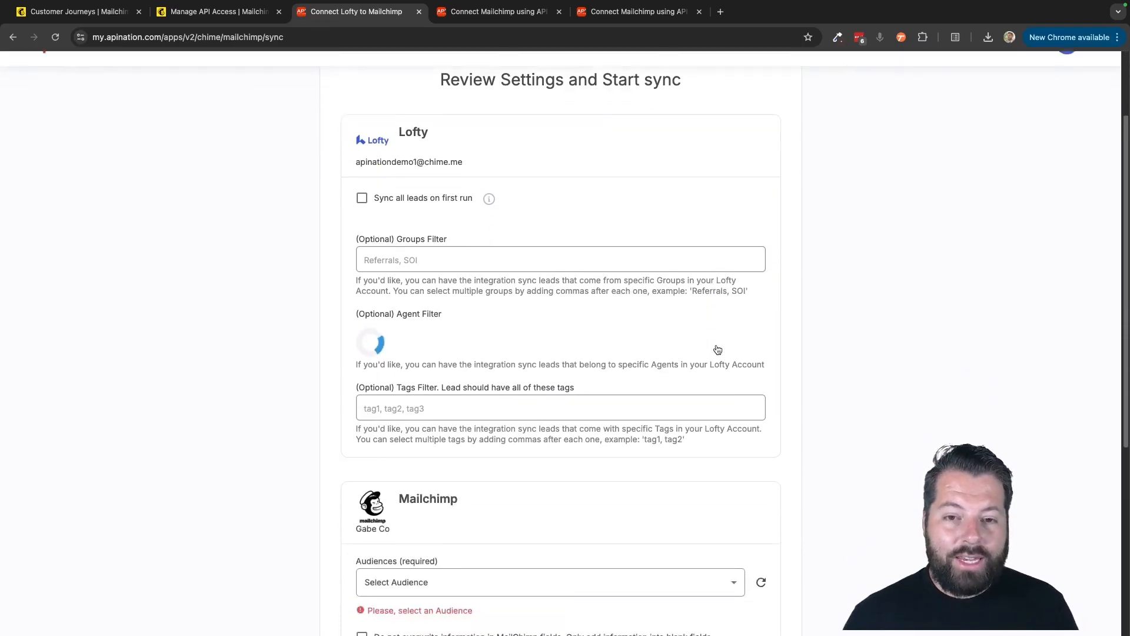
left_click(614, 196)
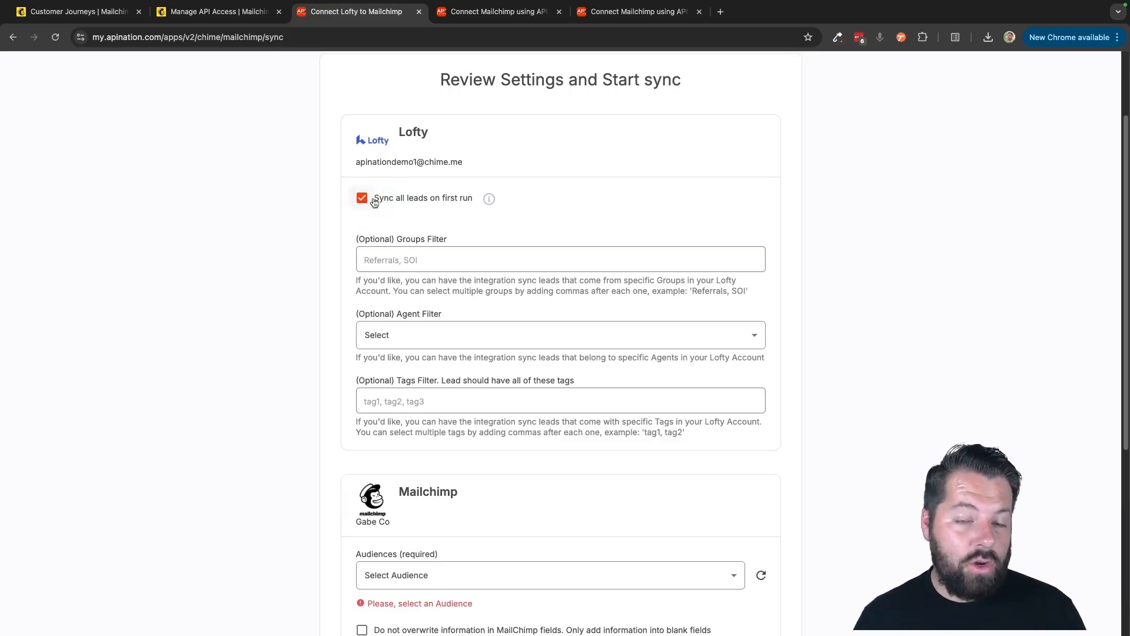
left_click(401, 259)
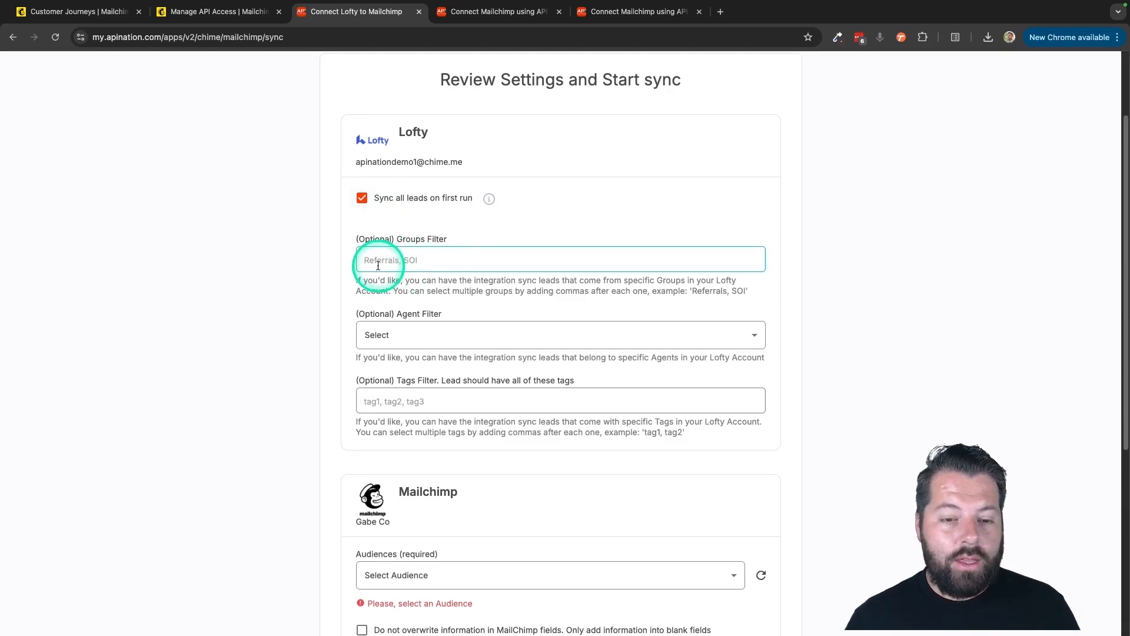
scroll(378, 266, "down", 1)
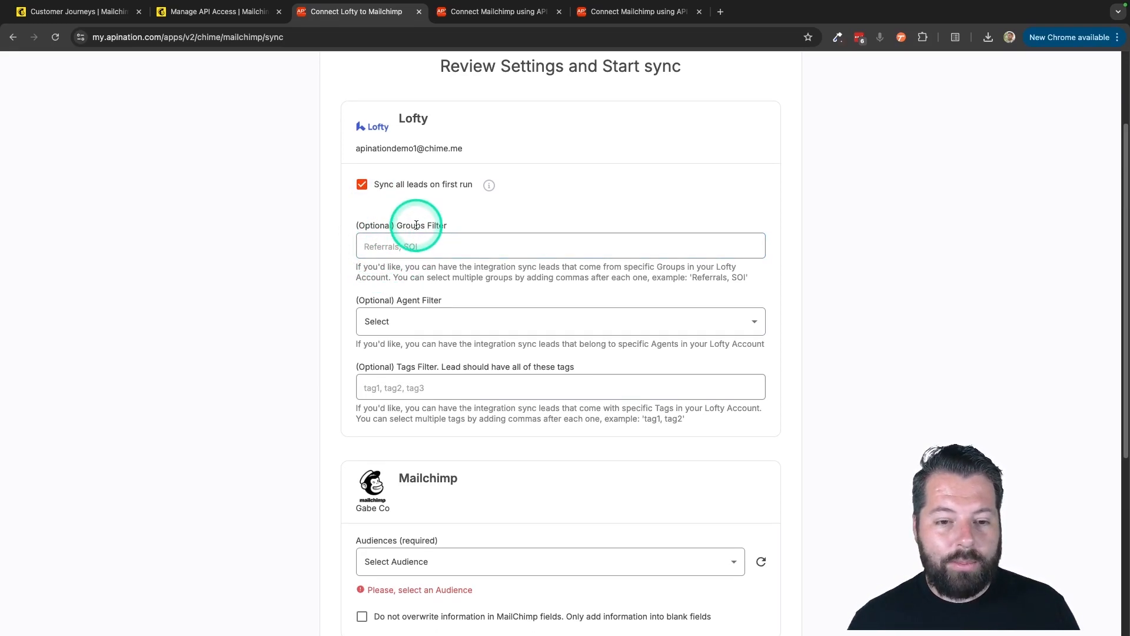
left_click(390, 321)
left_click(392, 323)
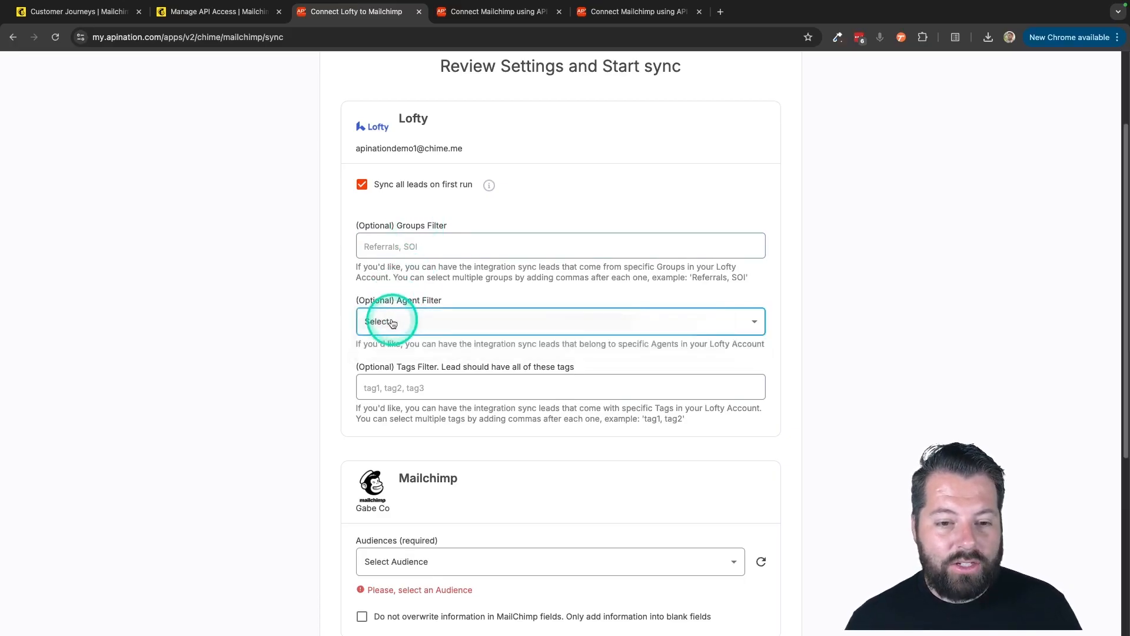
- Choose Real Estate Clients as the Mailchimp audience for the synced leads
scroll(404, 412, "down", 5)
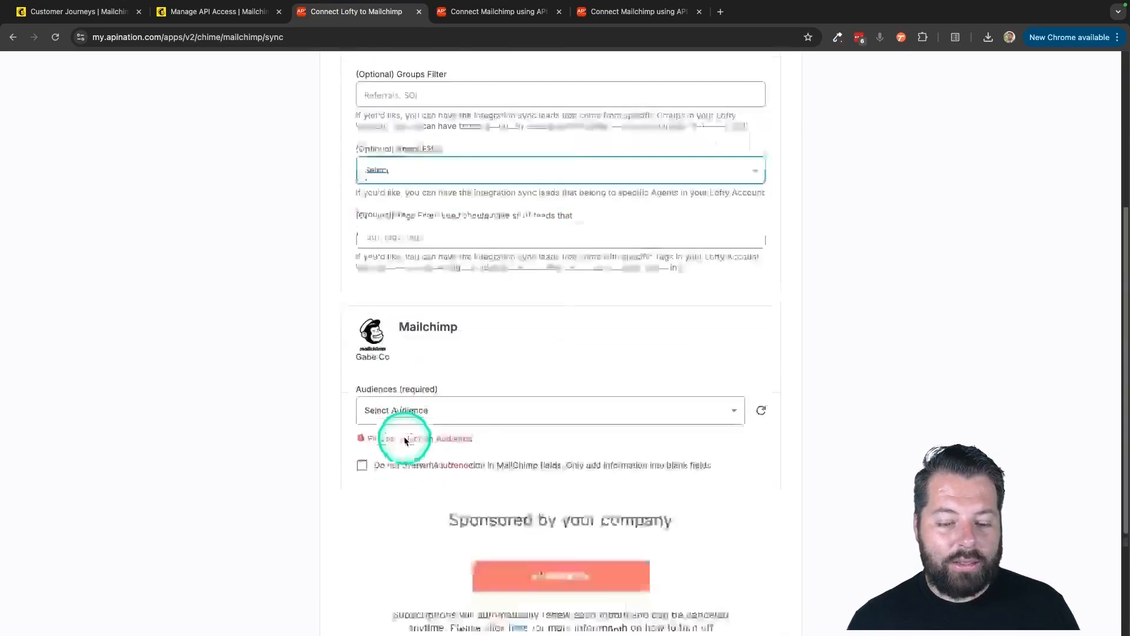
scroll(404, 440, "down", 1)
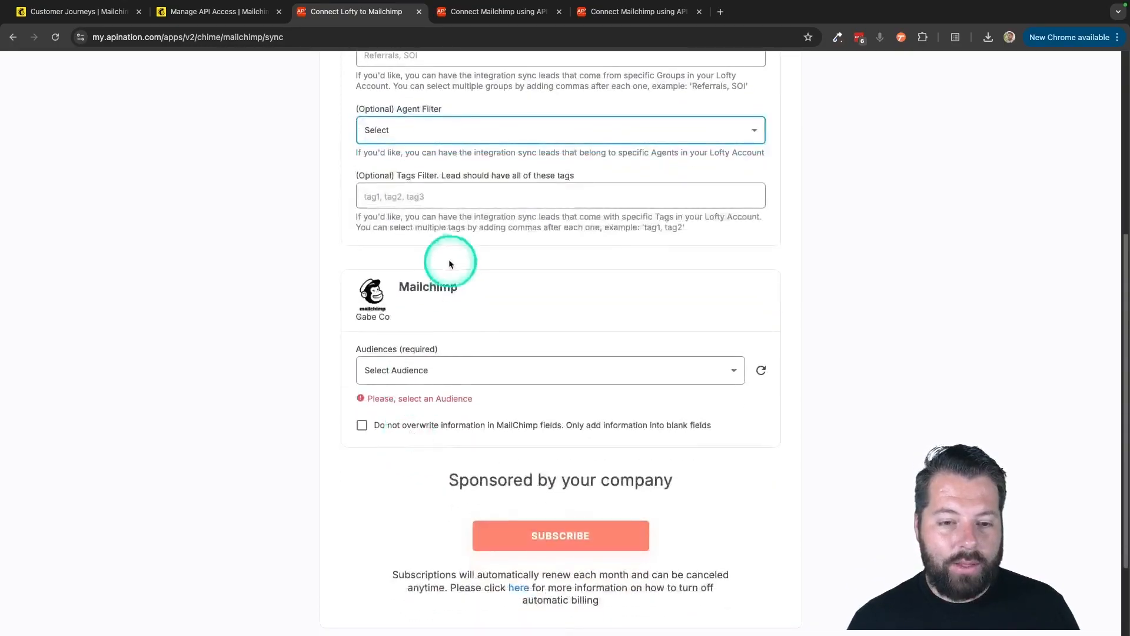
left_click(425, 371)
left_click(409, 391)
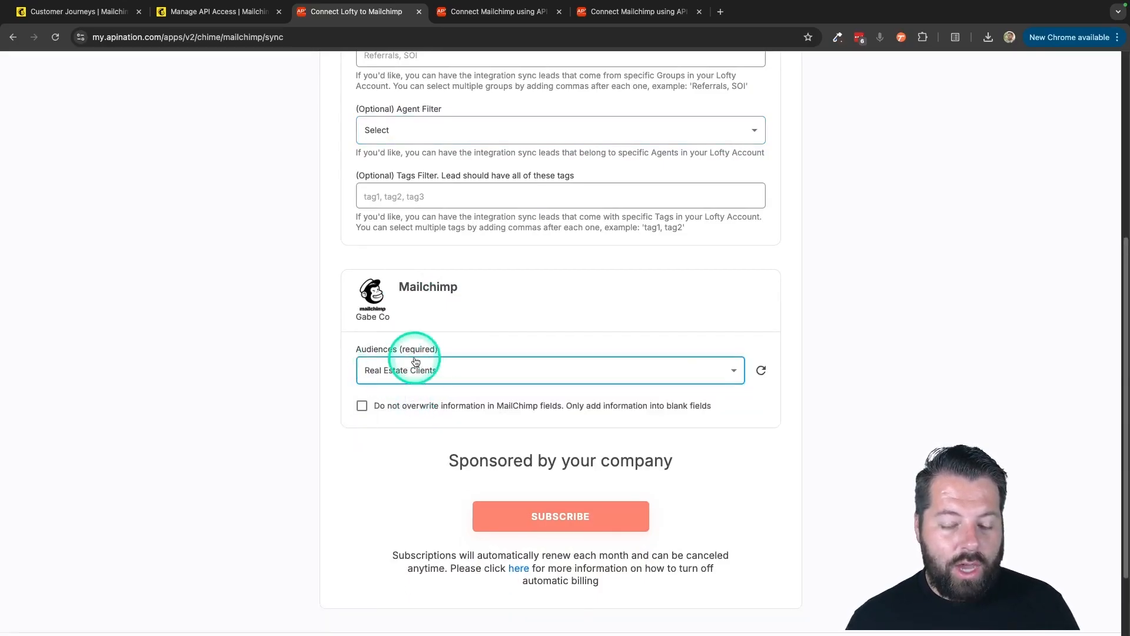
- Set the sync to add information only into blank Mailchimp fields without overwriting, and subscribe to it
scroll(432, 419, "down", 1)
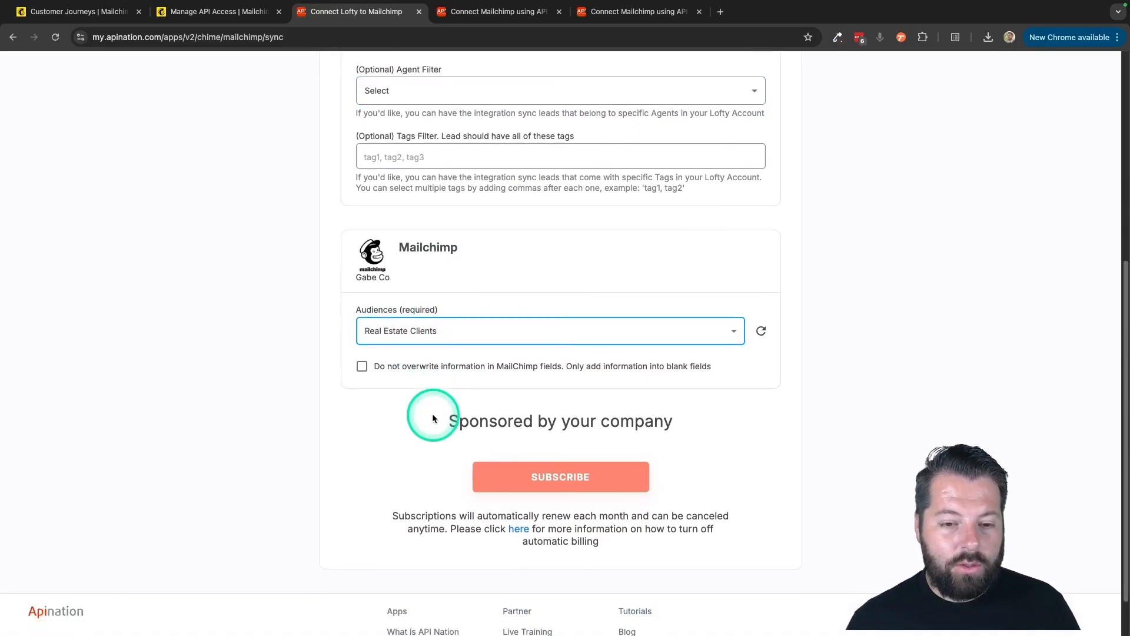
left_click(400, 367)
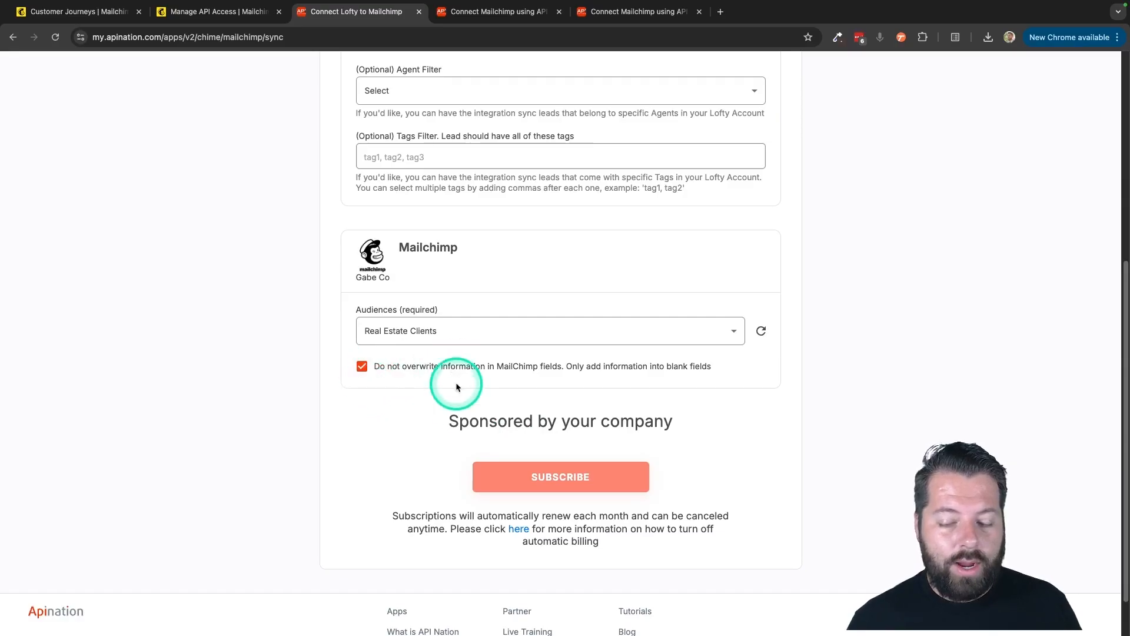
left_click(523, 478)
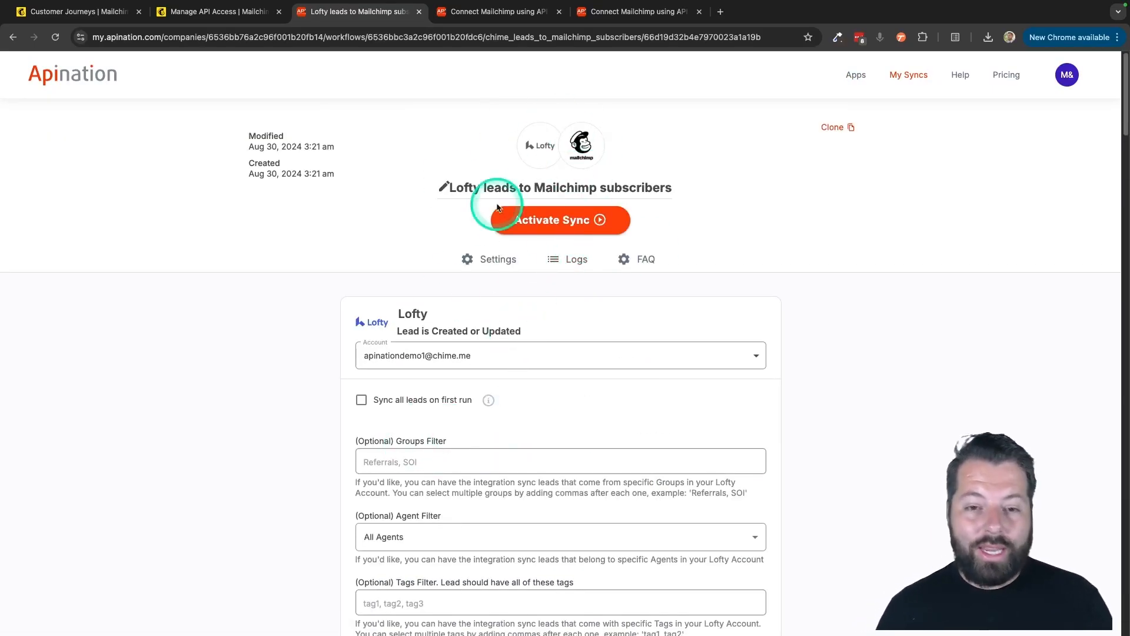
- Set the sync's filter field to Lead Status with the "contains" condition
scroll(502, 359, "down", 2)
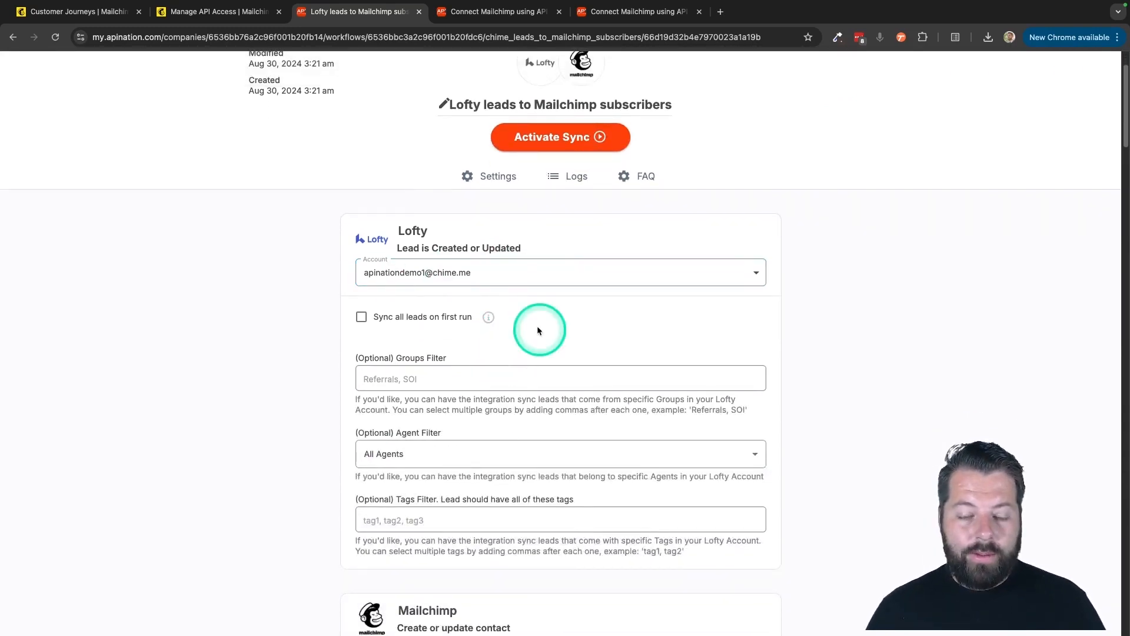
scroll(497, 343, "down", 2)
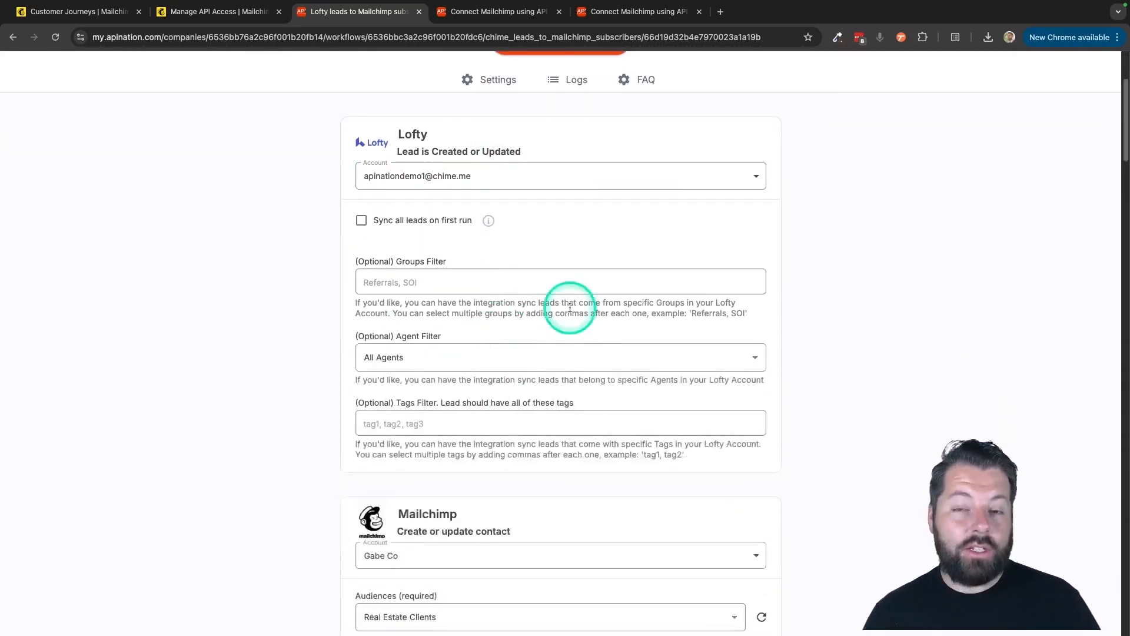
scroll(509, 353, "down", 5)
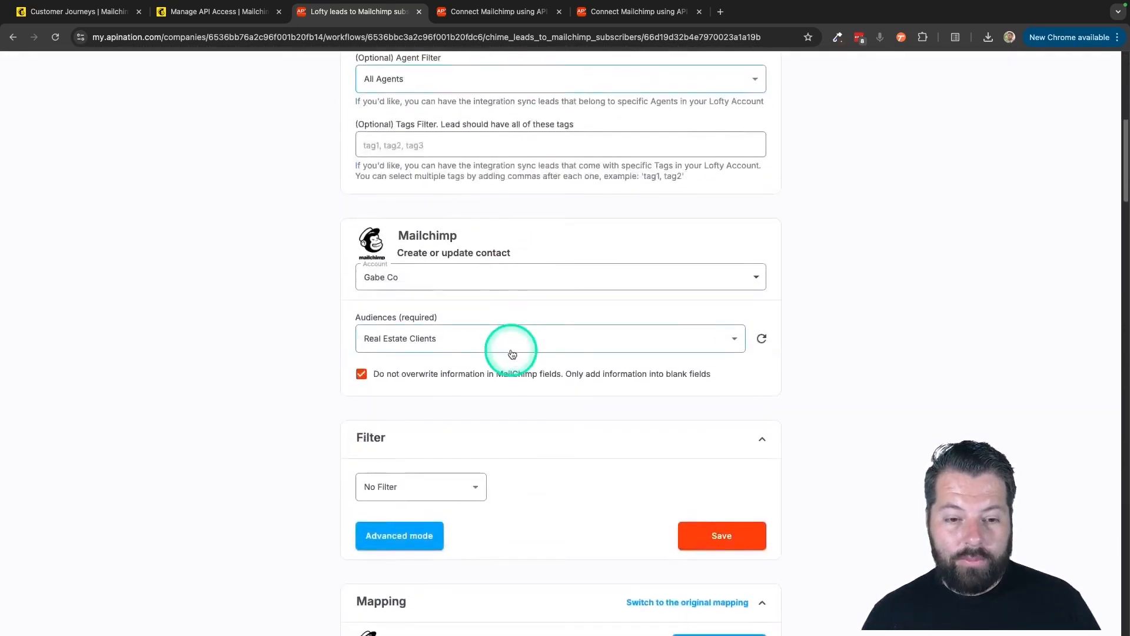
scroll(511, 352, "down", 6)
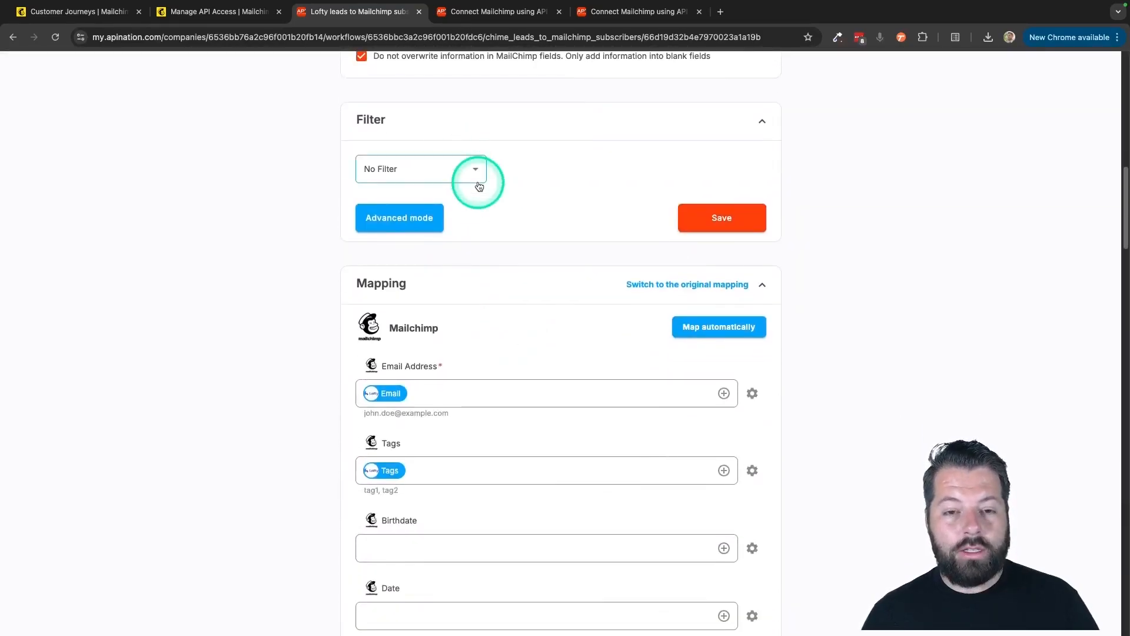
left_click(478, 182)
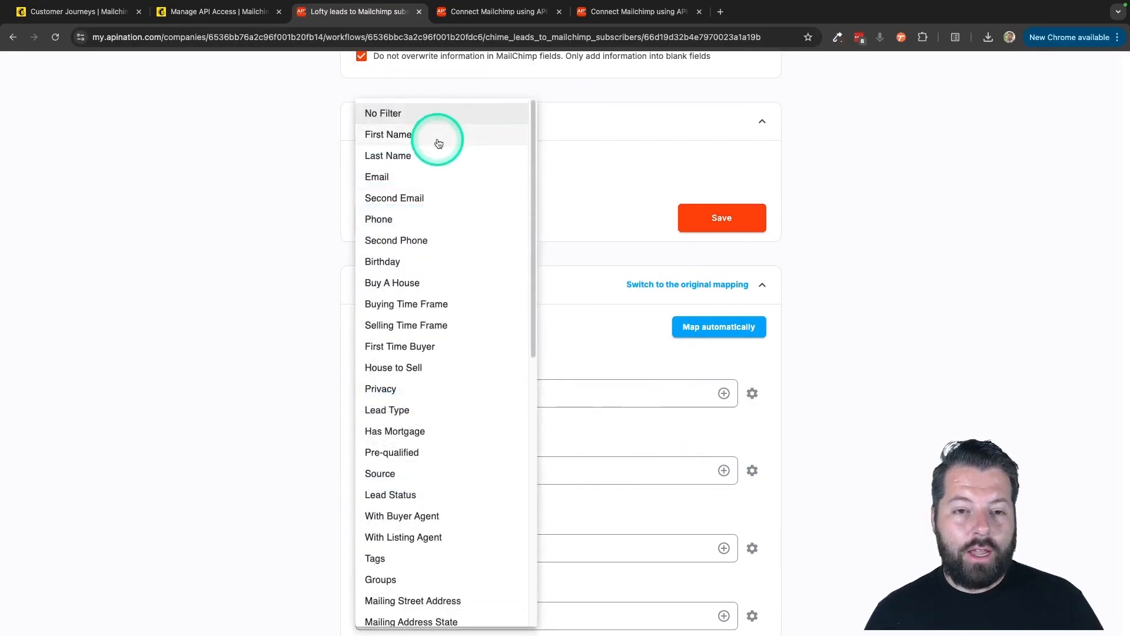
scroll(416, 495, "down", 3)
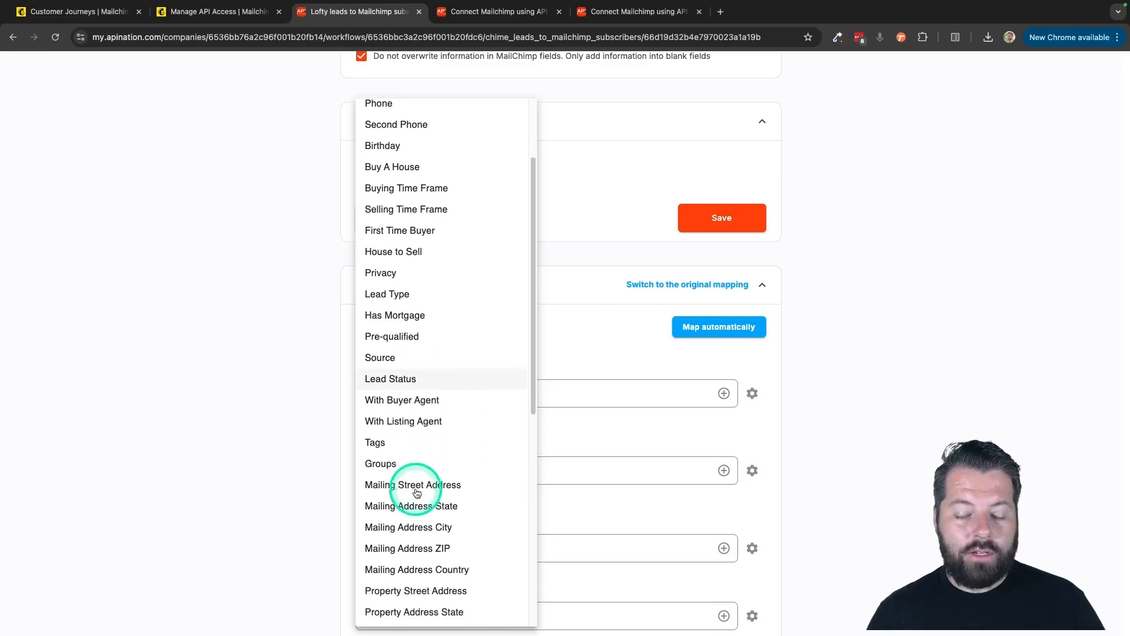
scroll(416, 493, "down", 2)
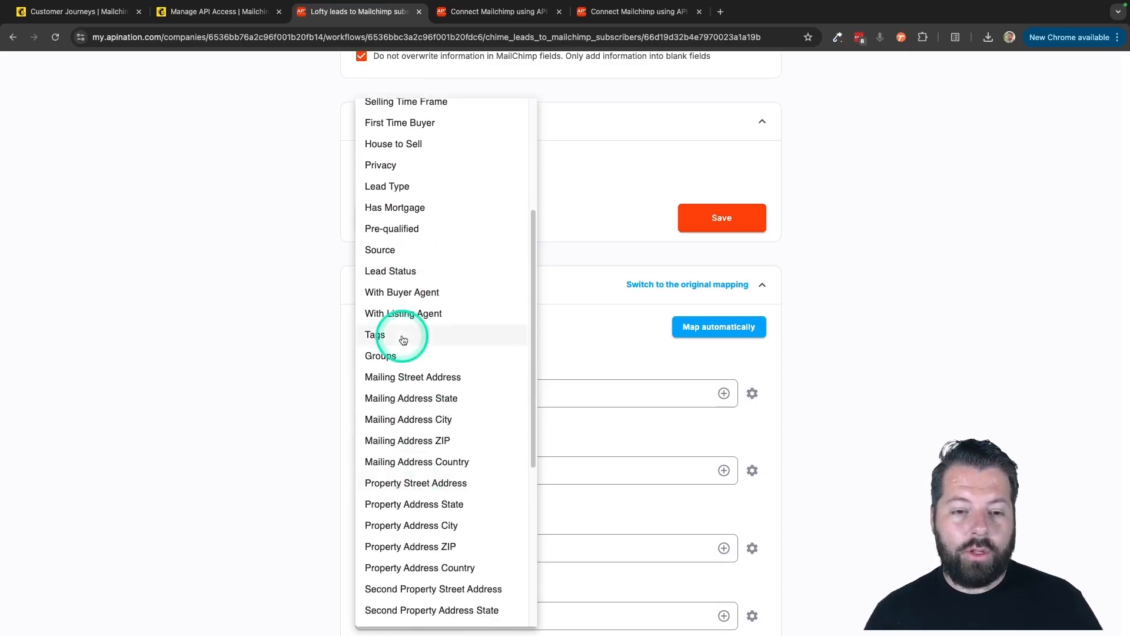
left_click(393, 277)
left_click(536, 179)
left_click(538, 297)
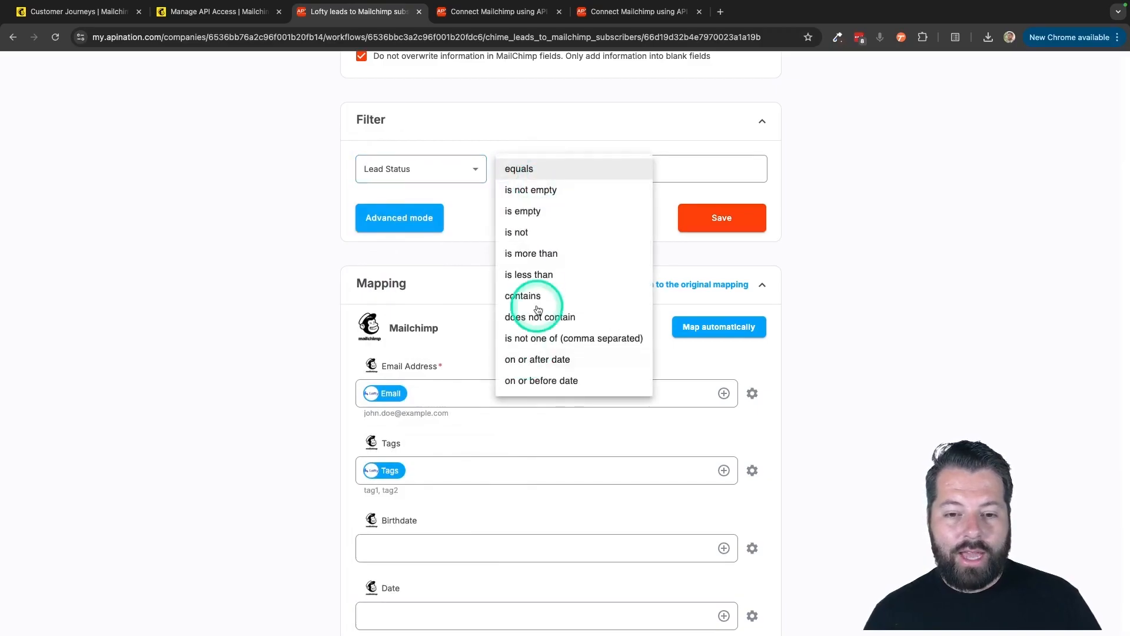
left_click(675, 165)
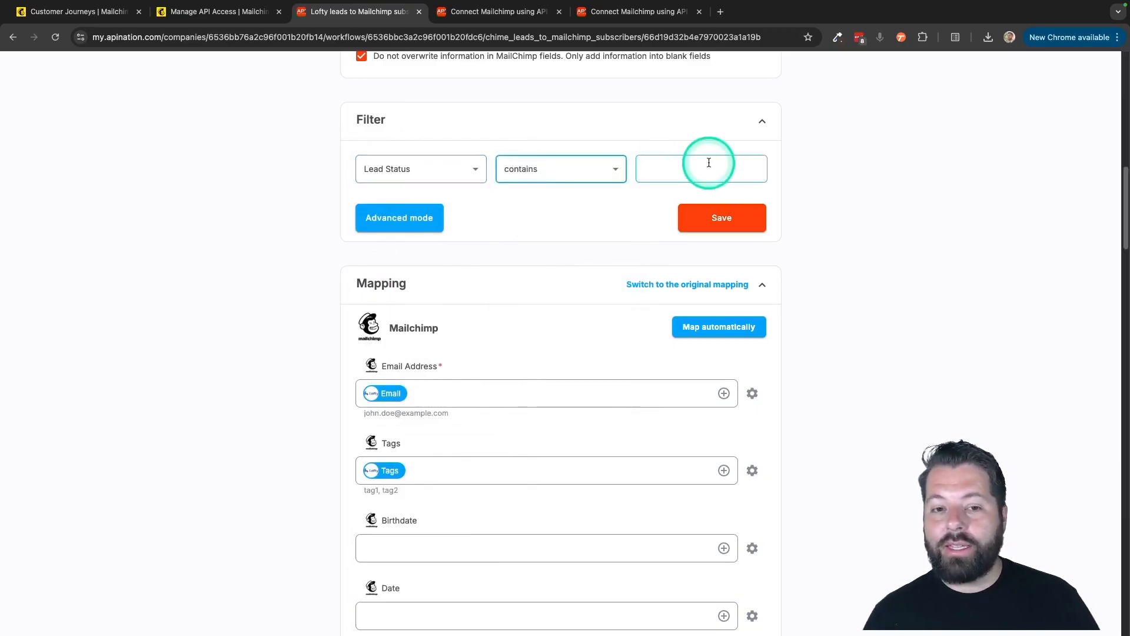
- Change the sync's filter to require that Phone "is not empty"
left_click(447, 159)
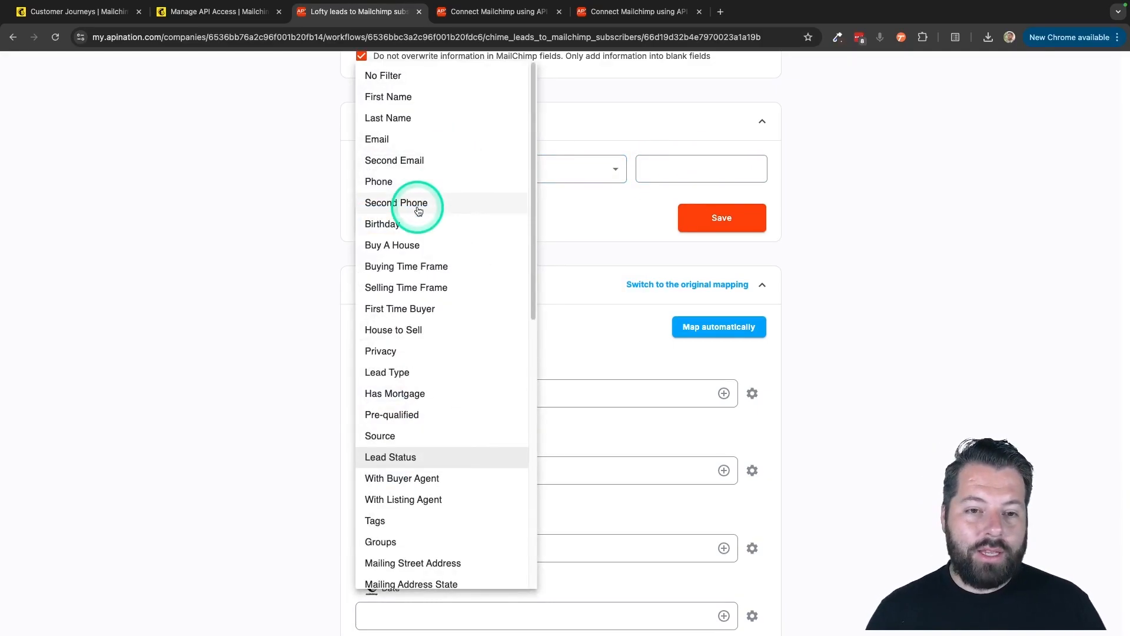
left_click(419, 181)
left_click(552, 169)
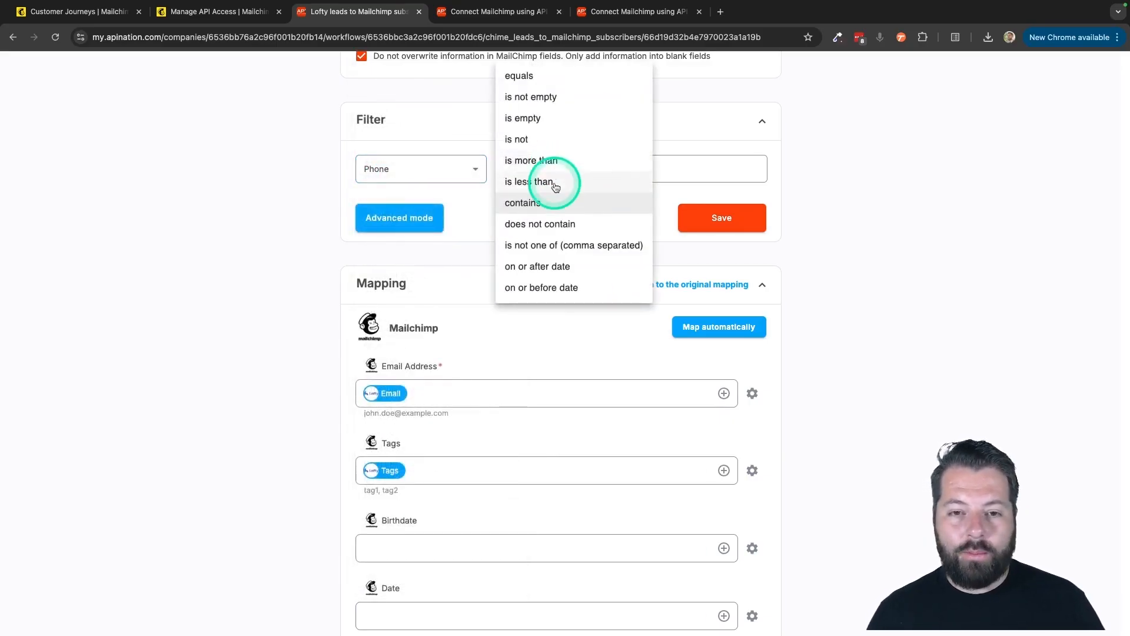
left_click(531, 96)
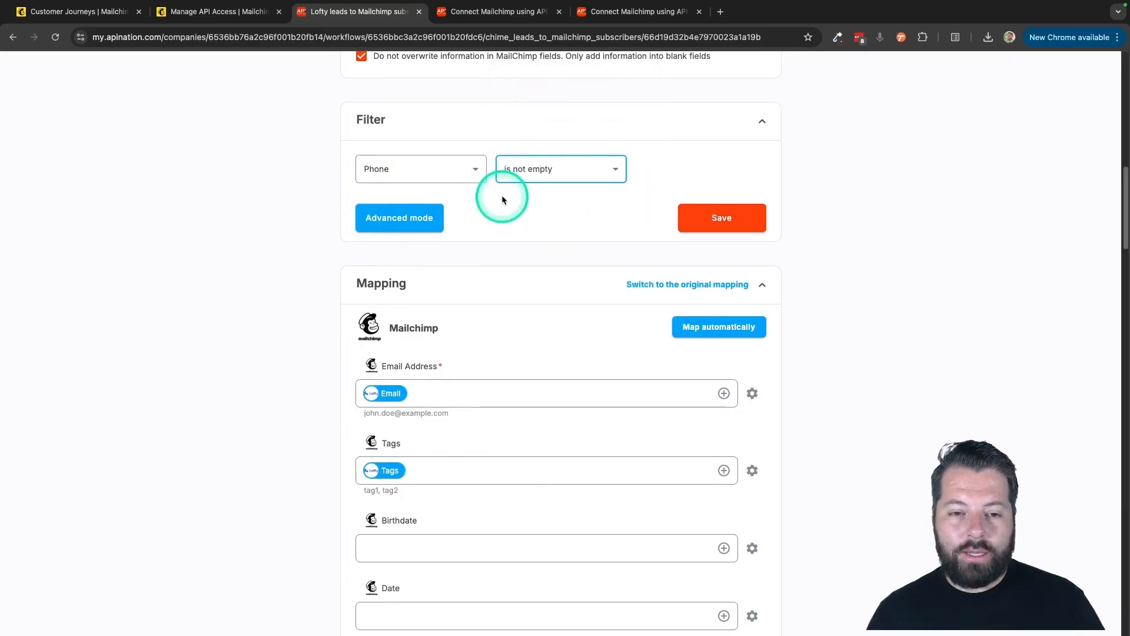
- Reset the sync's filter to No Filter and save it
left_click(467, 168)
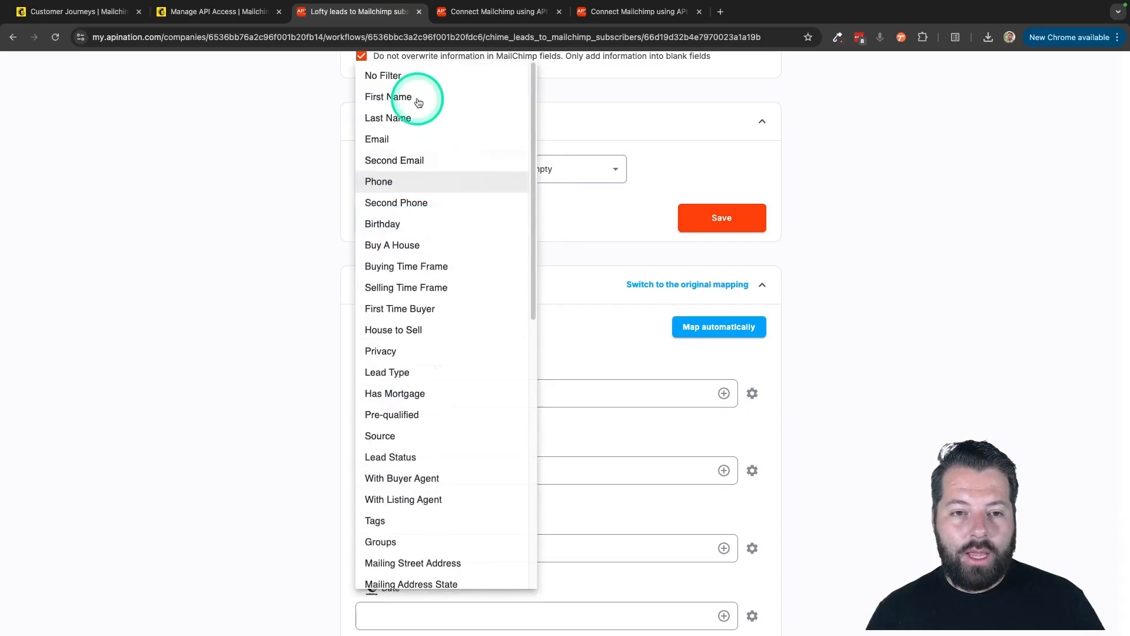
left_click(393, 75)
left_click(732, 217)
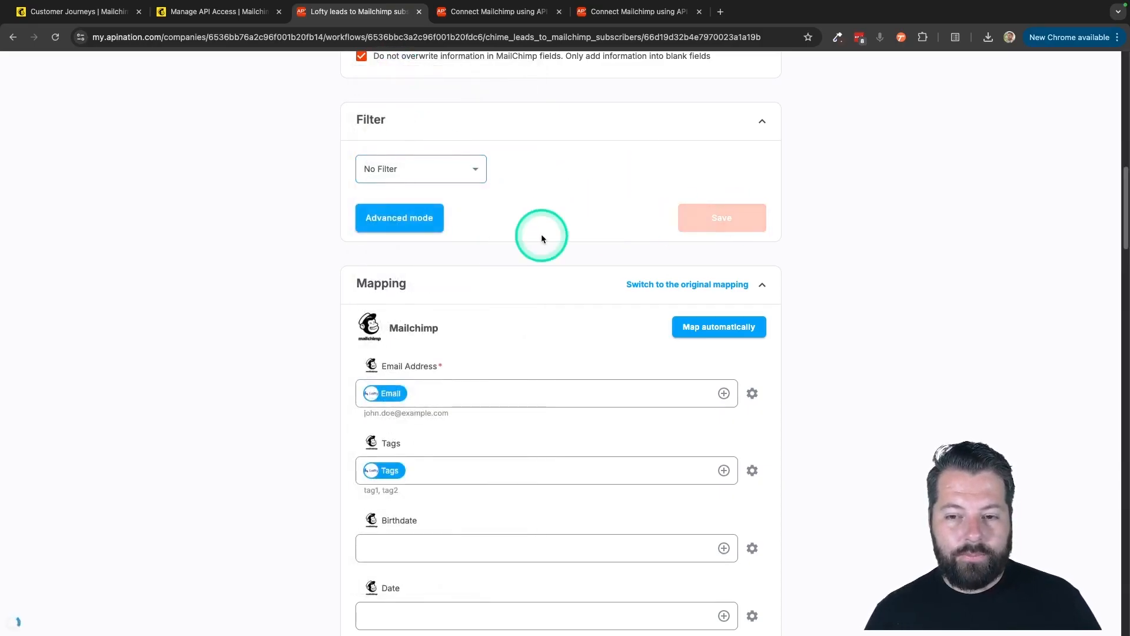
- Review the mapping of Lofty fields to Mailchimp fields, from Email Address down to Phone Number
scroll(541, 236, "down", 3)
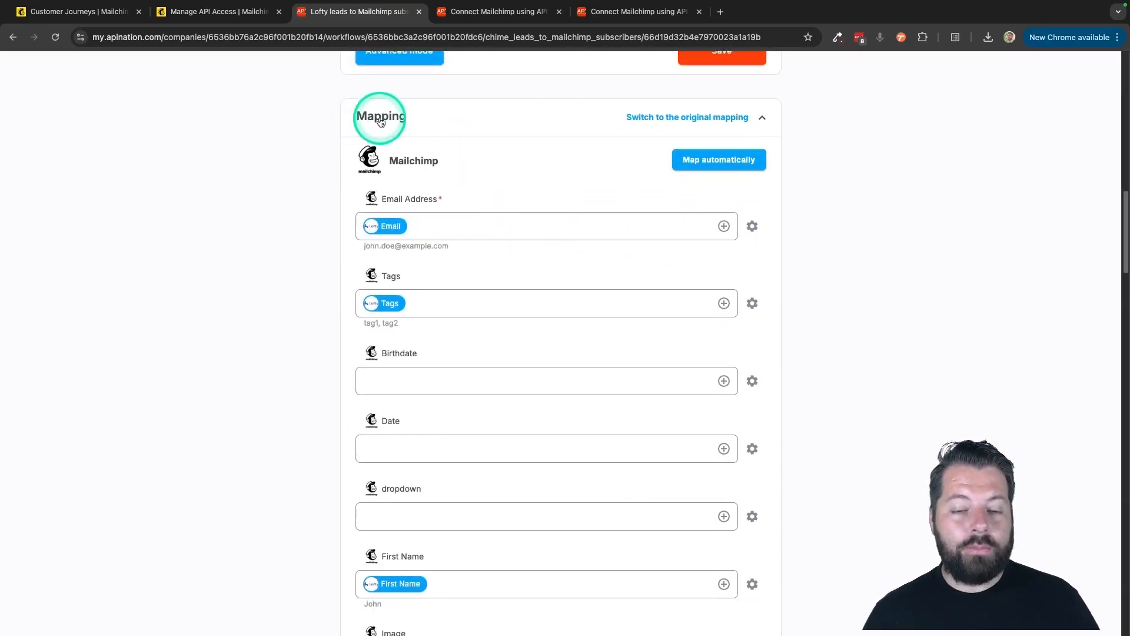
left_click(374, 229)
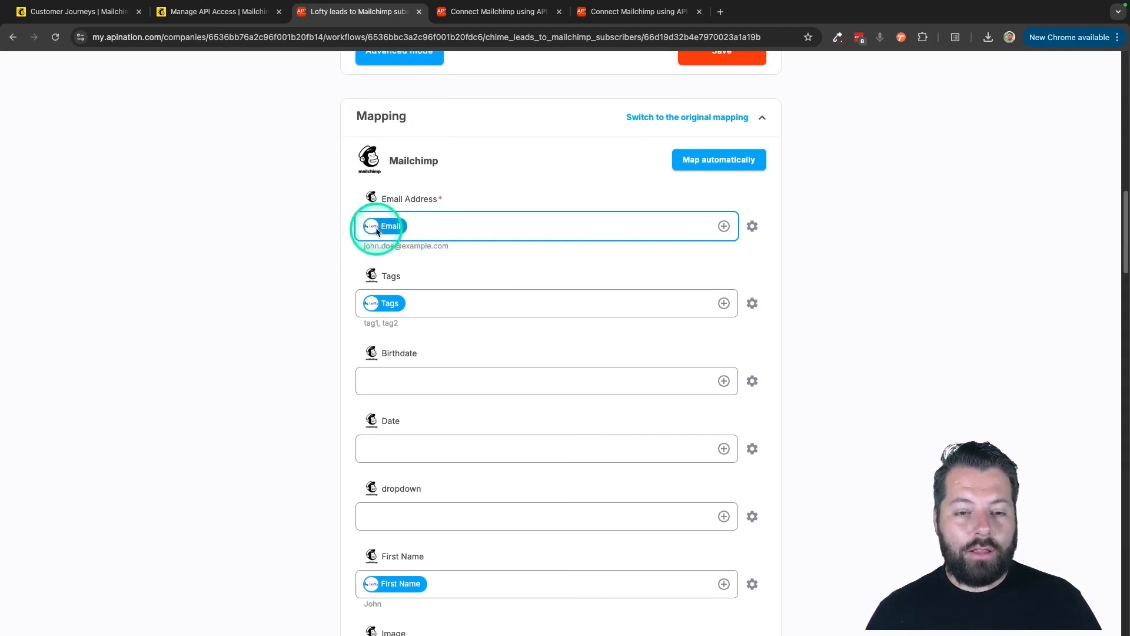
left_click(373, 202)
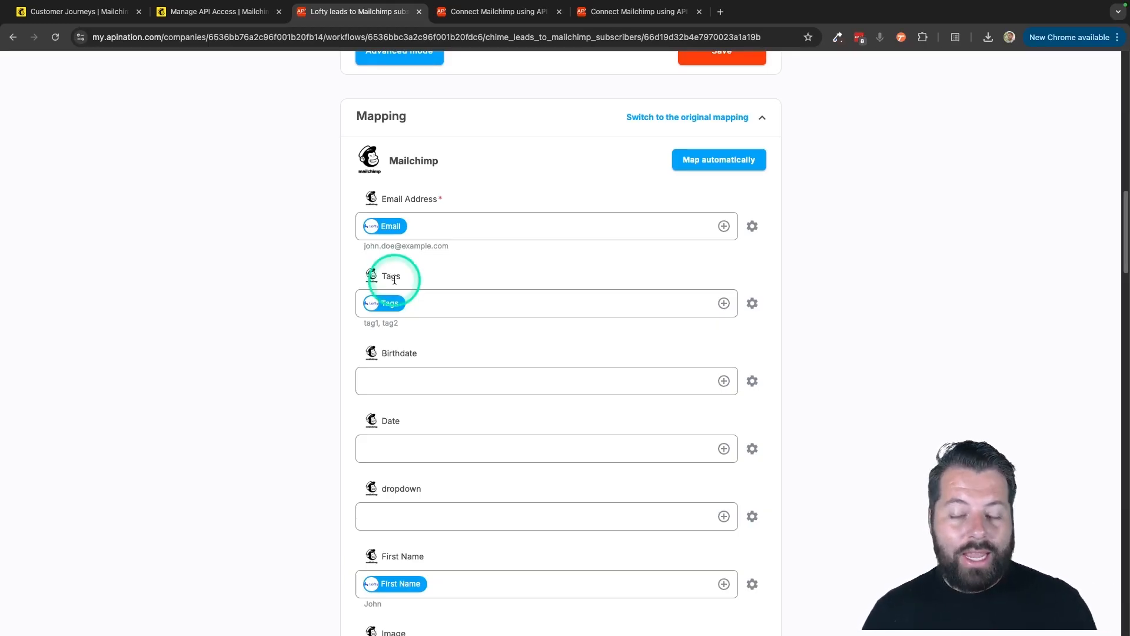
scroll(425, 435, "down", 5)
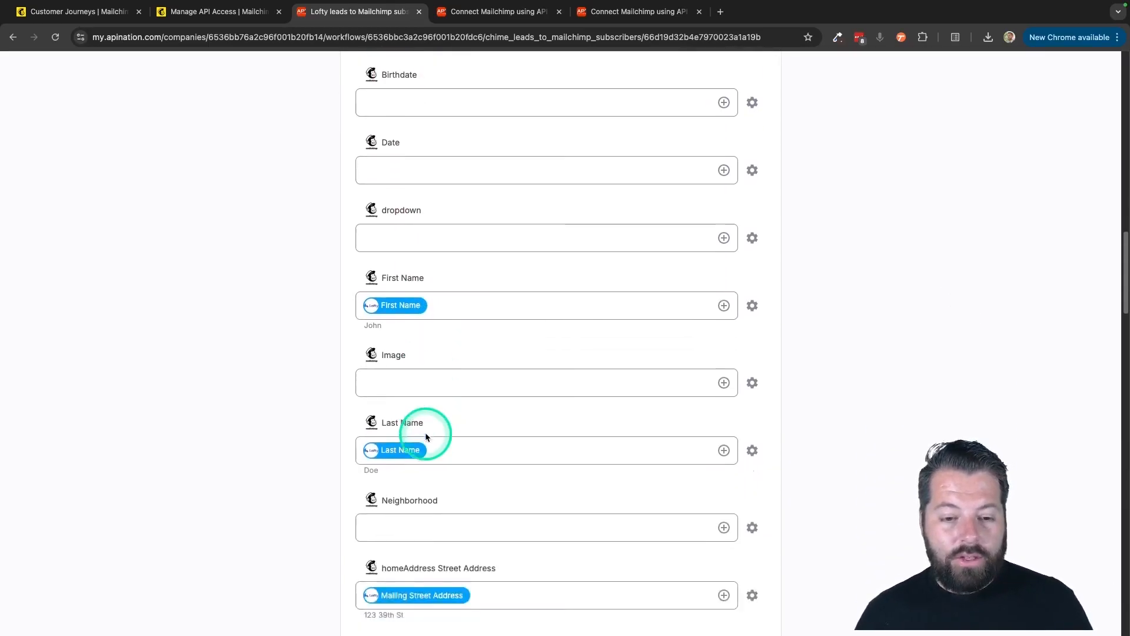
scroll(426, 435, "down", 10)
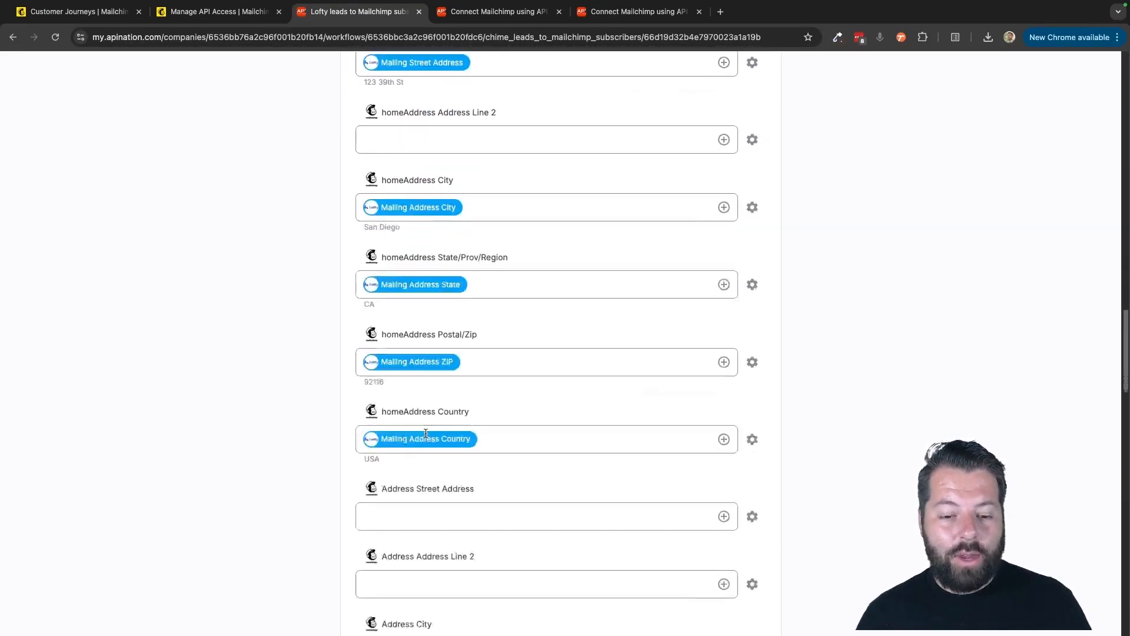
scroll(425, 437, "down", 4)
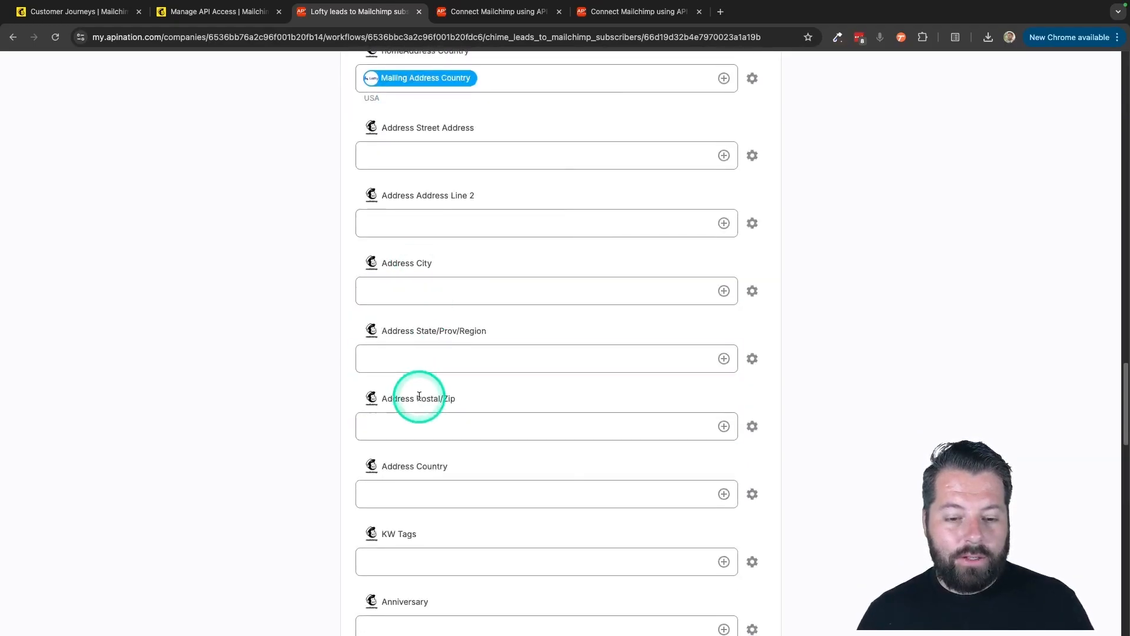
scroll(455, 354, "down", 7)
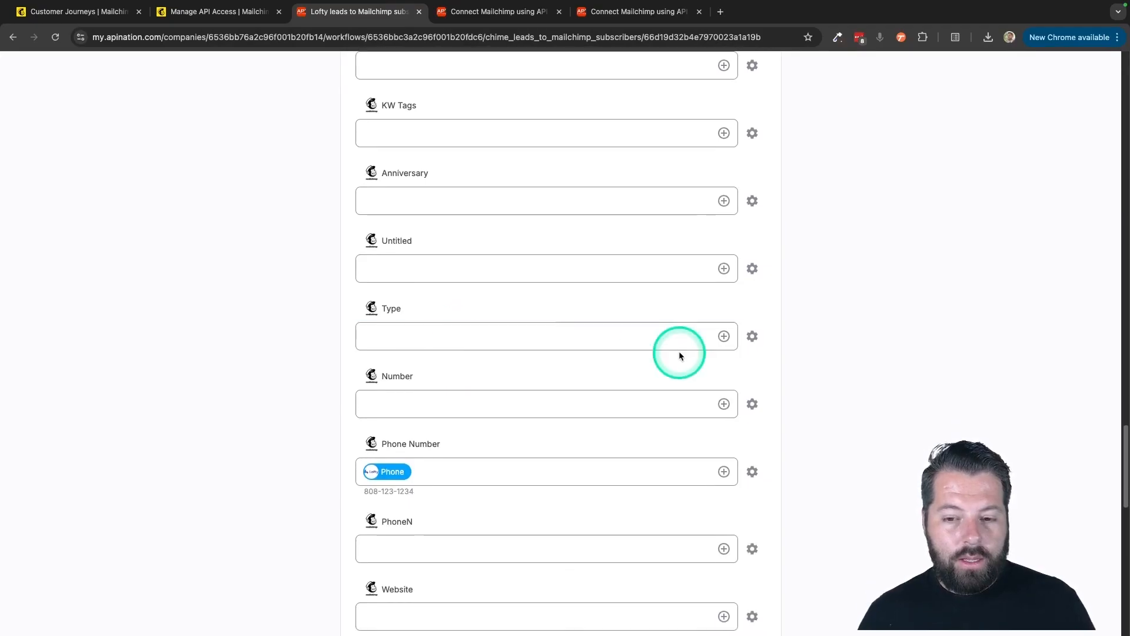
- Map Mailchimp's Type field to the Lofty Lead Type field
left_click(723, 336)
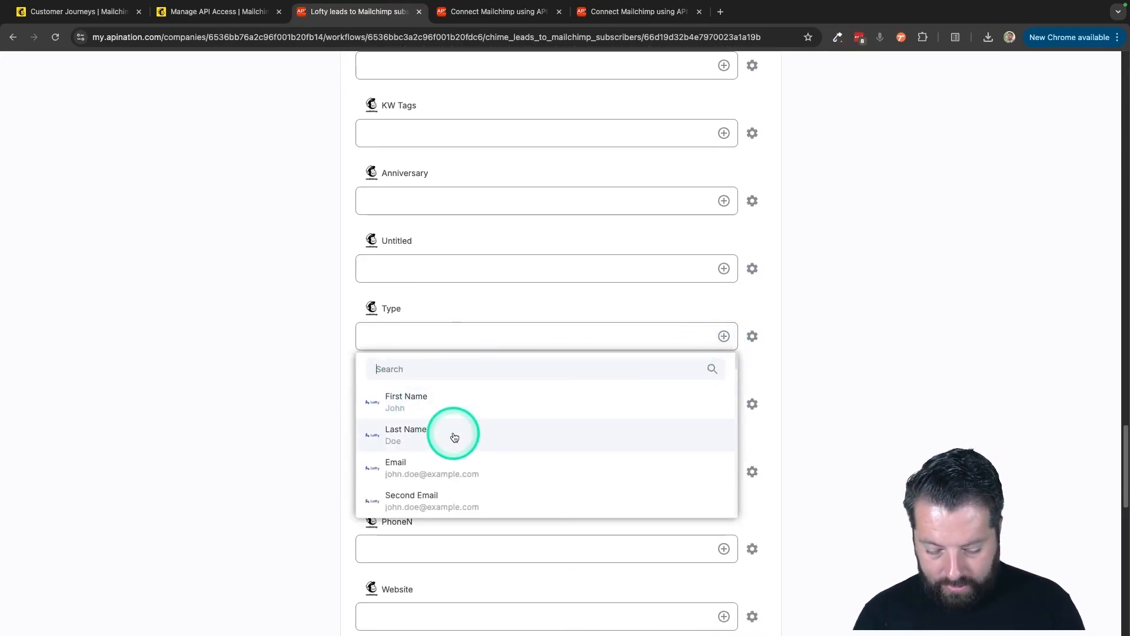
type("ty")
left_click(454, 404)
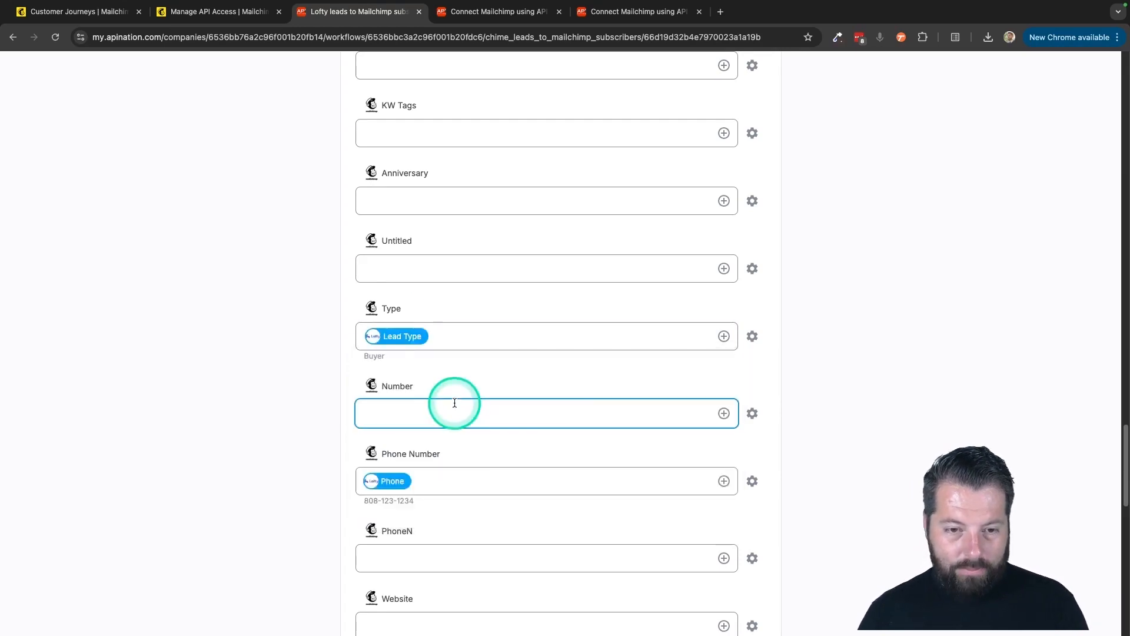
left_click(485, 375)
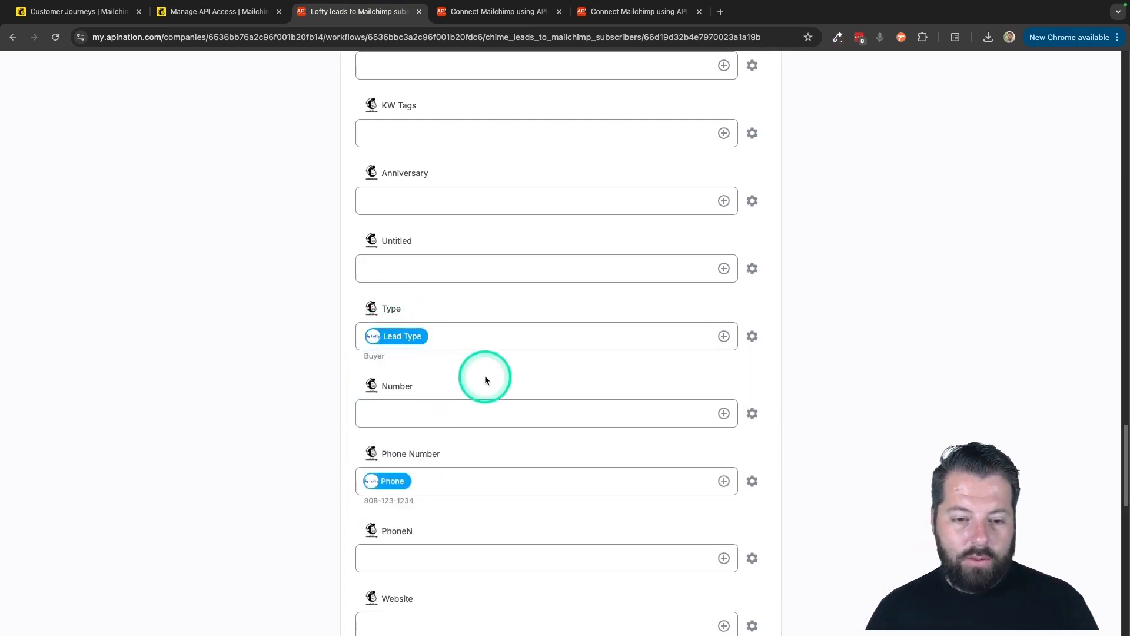
- Activate the Lofty leads to Mailchimp subscribers sync
scroll(485, 375, "down", 1)
scroll(485, 375, "up", 4)
scroll(486, 378, "up", 20)
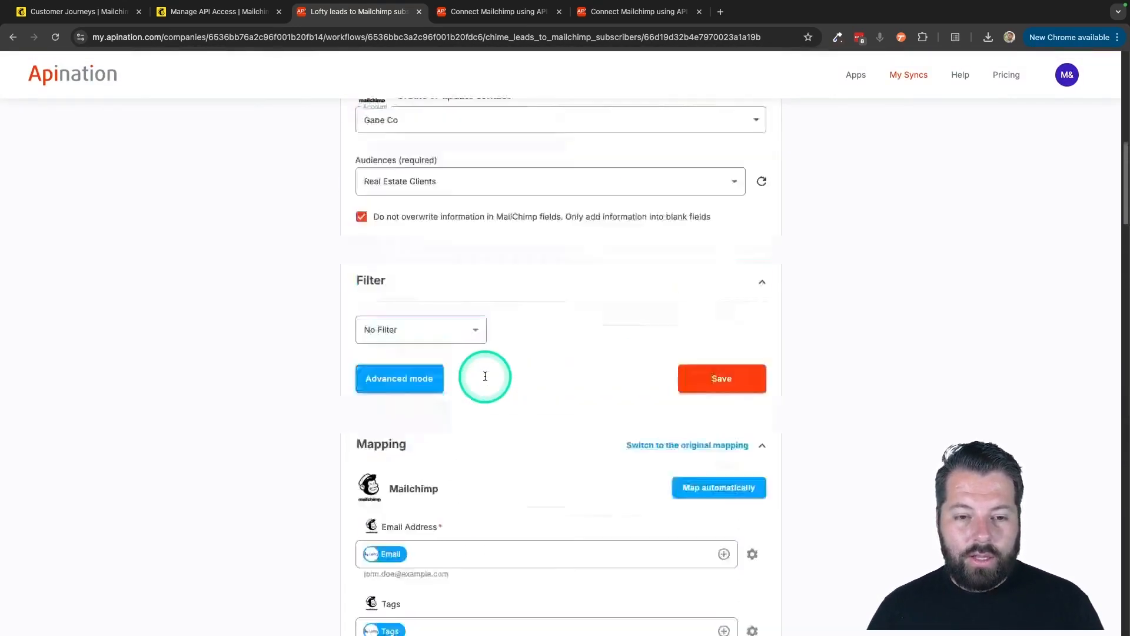
left_click(579, 229)
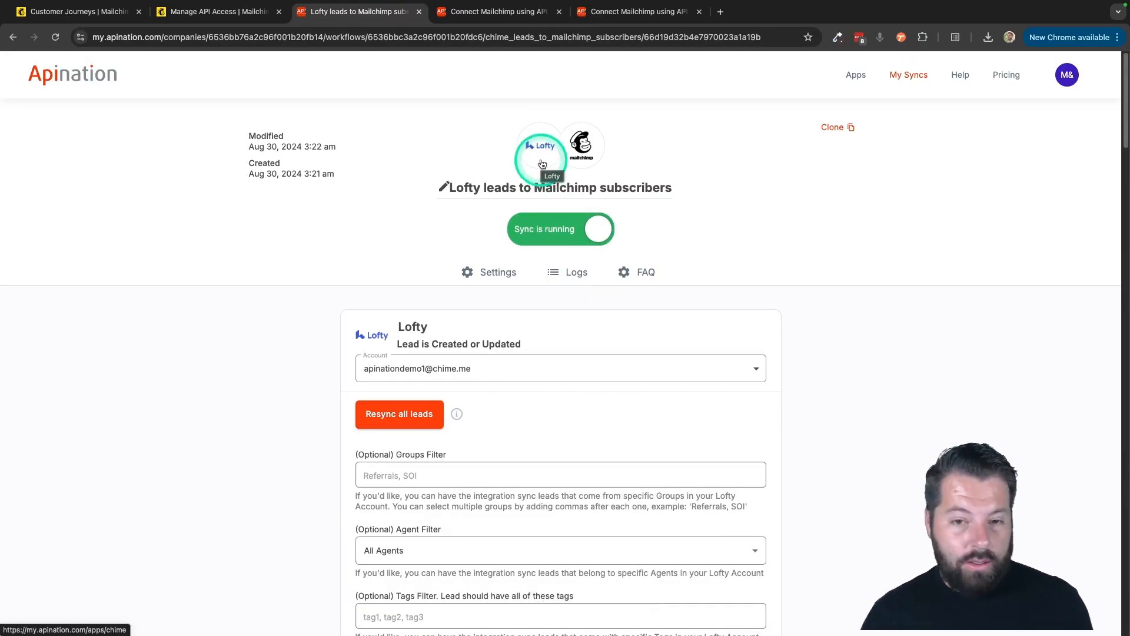
- From Mailchimp's app integrations, choose Lofty and start setting up the "Mailchimp subscribers into Lofty" sync
left_click(580, 146)
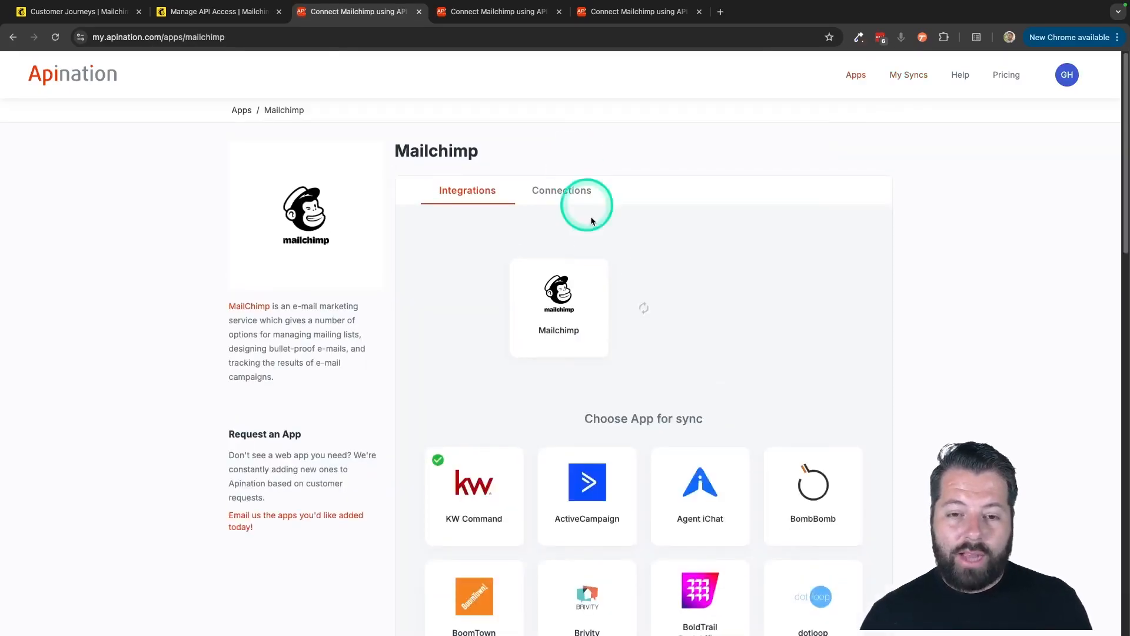
scroll(605, 260, "down", 5)
scroll(607, 262, "down", 8)
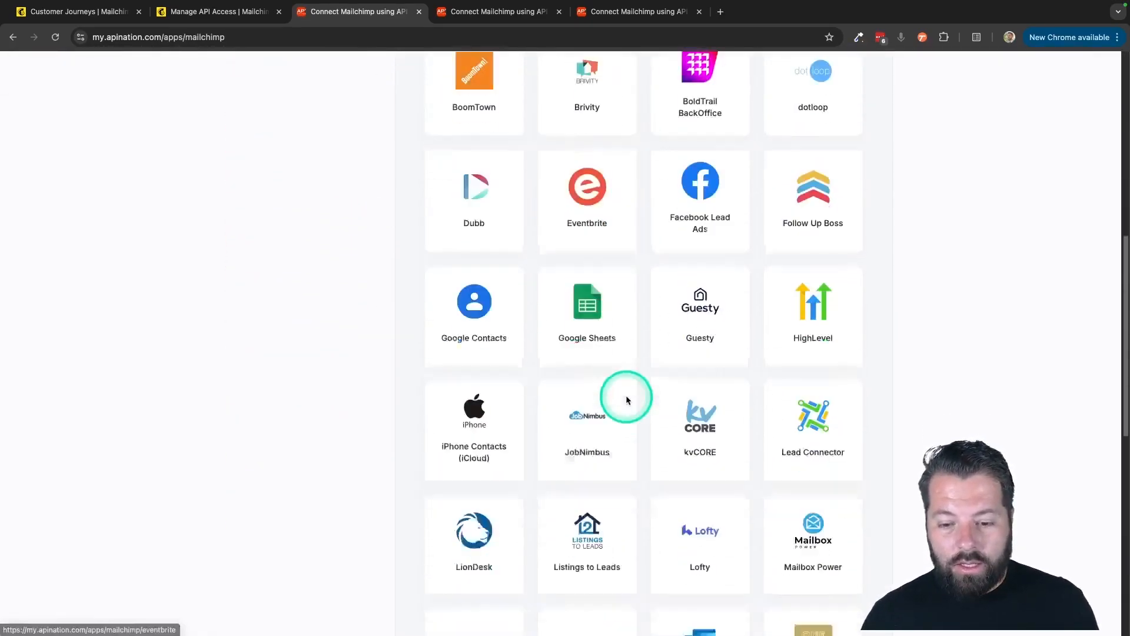
left_click(714, 344)
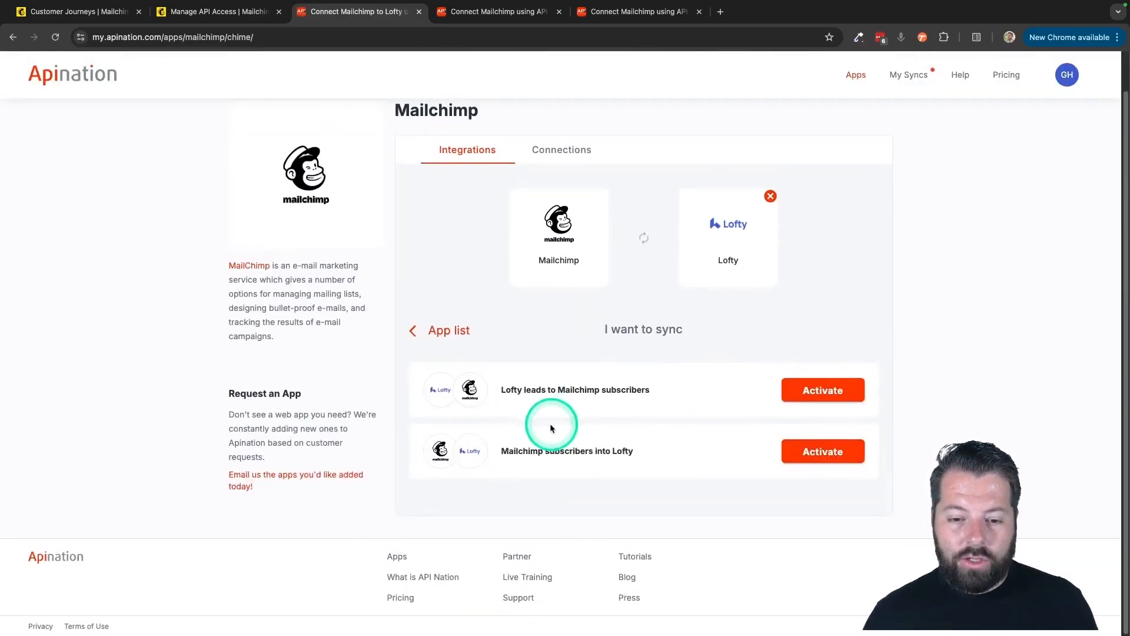
left_click(818, 451)
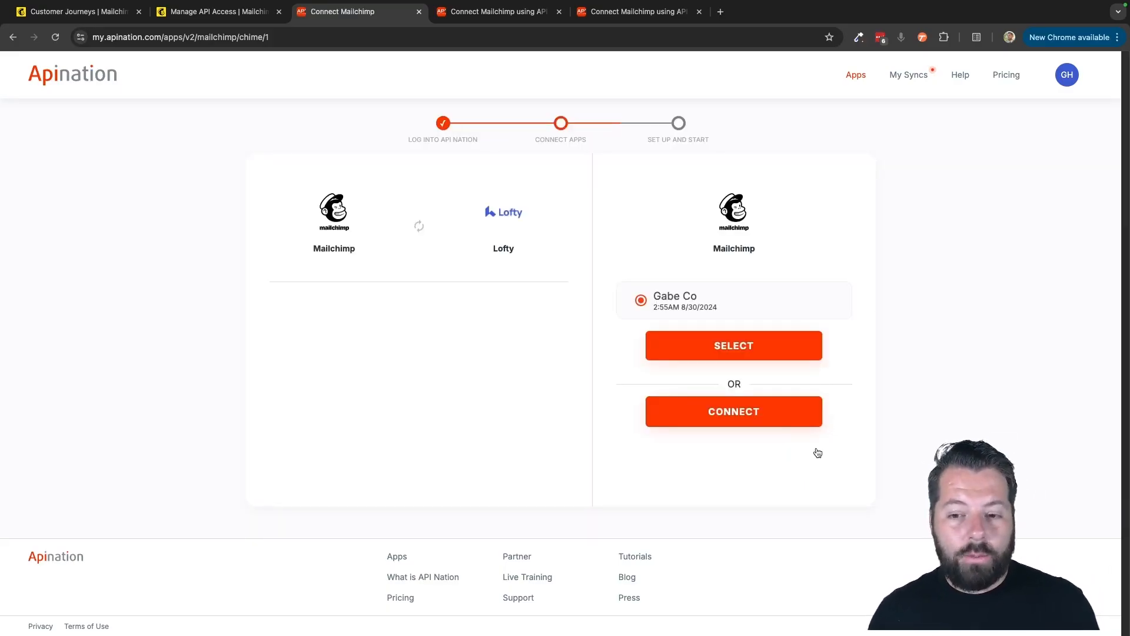
- Select the existing Mailchimp and Lofty accounts for the sync and set the mailing audience to Real Estate Clients
left_click(750, 351)
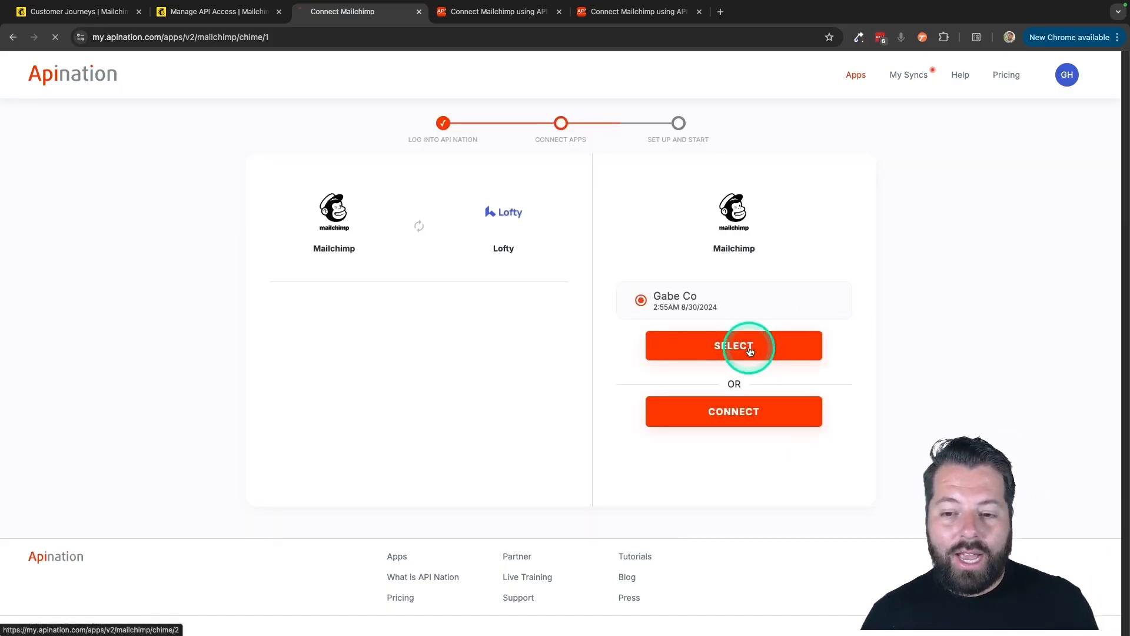
left_click(702, 354)
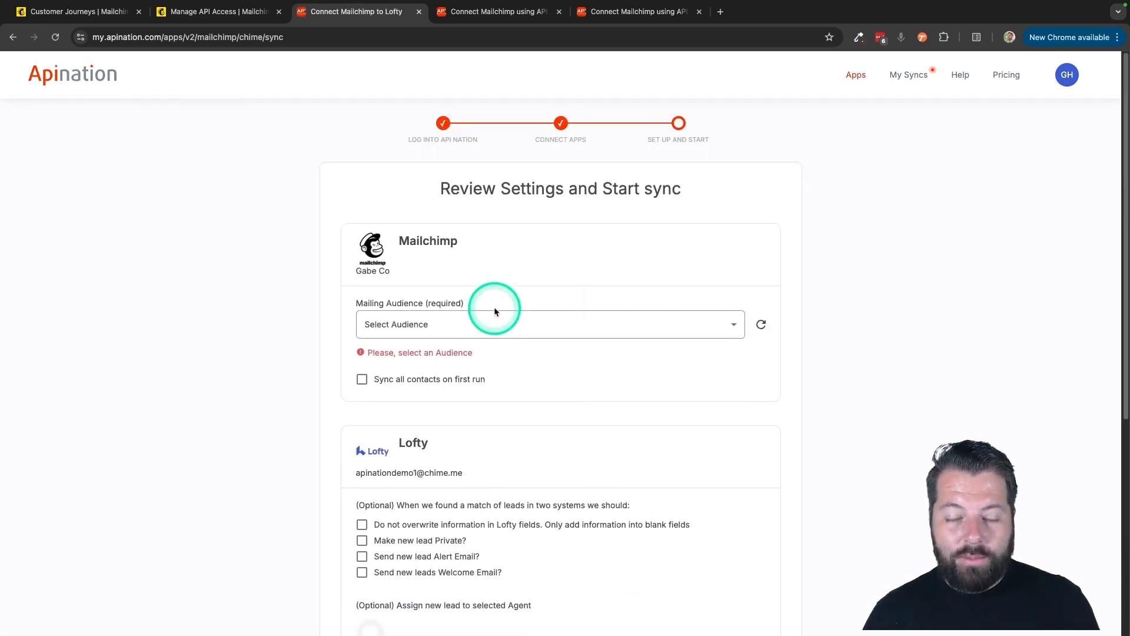
scroll(493, 306, "down", 2)
left_click(394, 258)
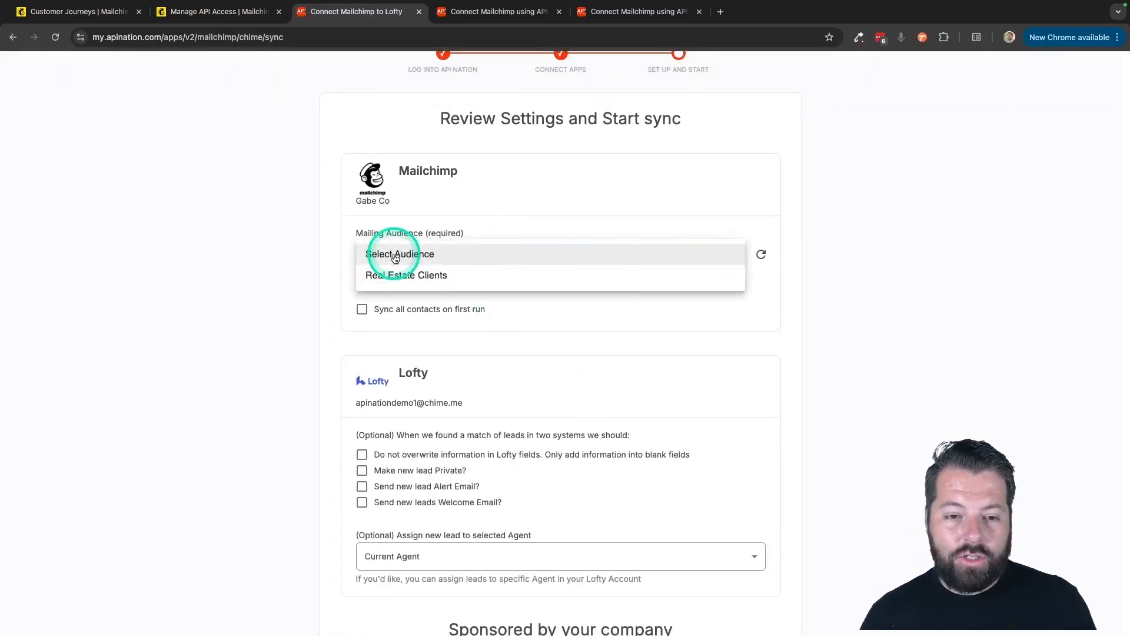
left_click(399, 276)
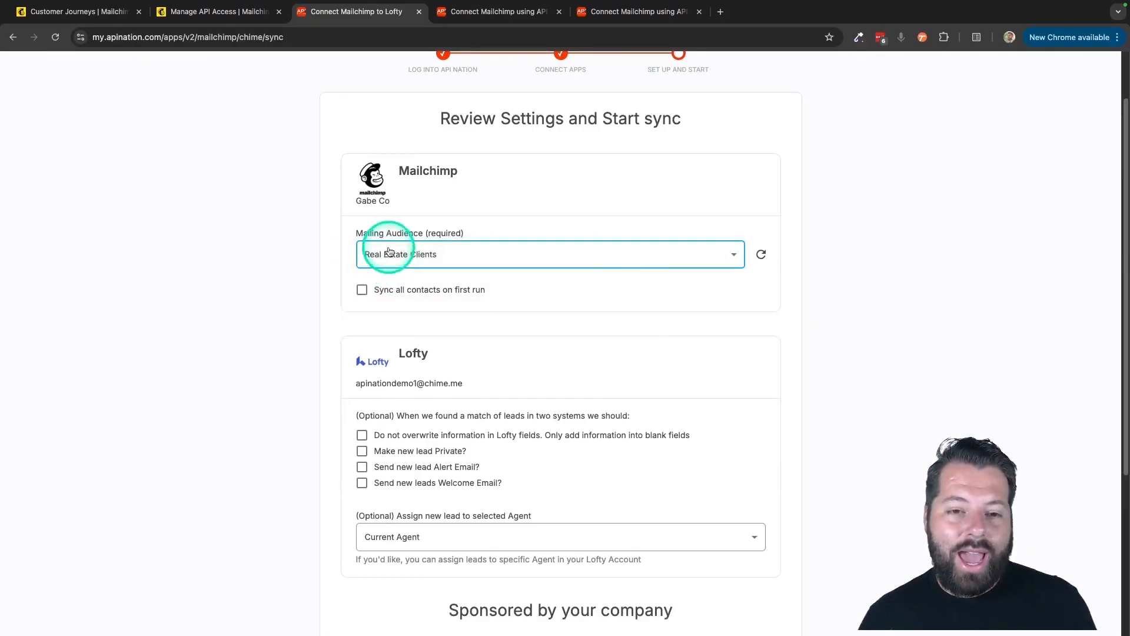
- Enable the new lead Alert Email and Welcome Email options for Lofty and subscribe to the sync
scroll(416, 287, "down", 2)
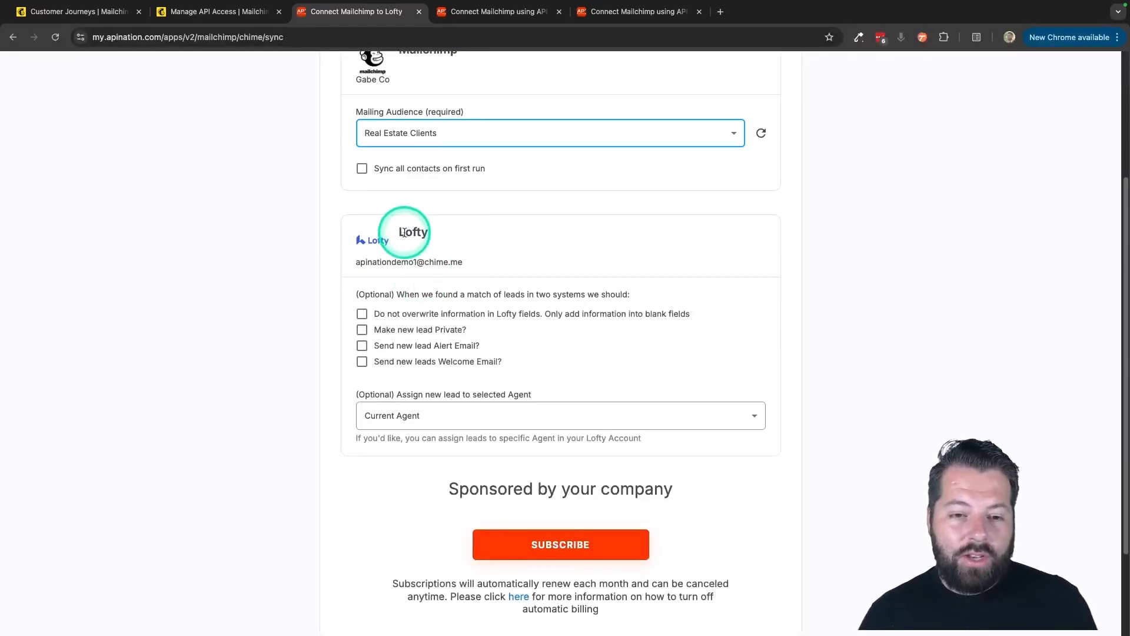
scroll(412, 272, "down", 1)
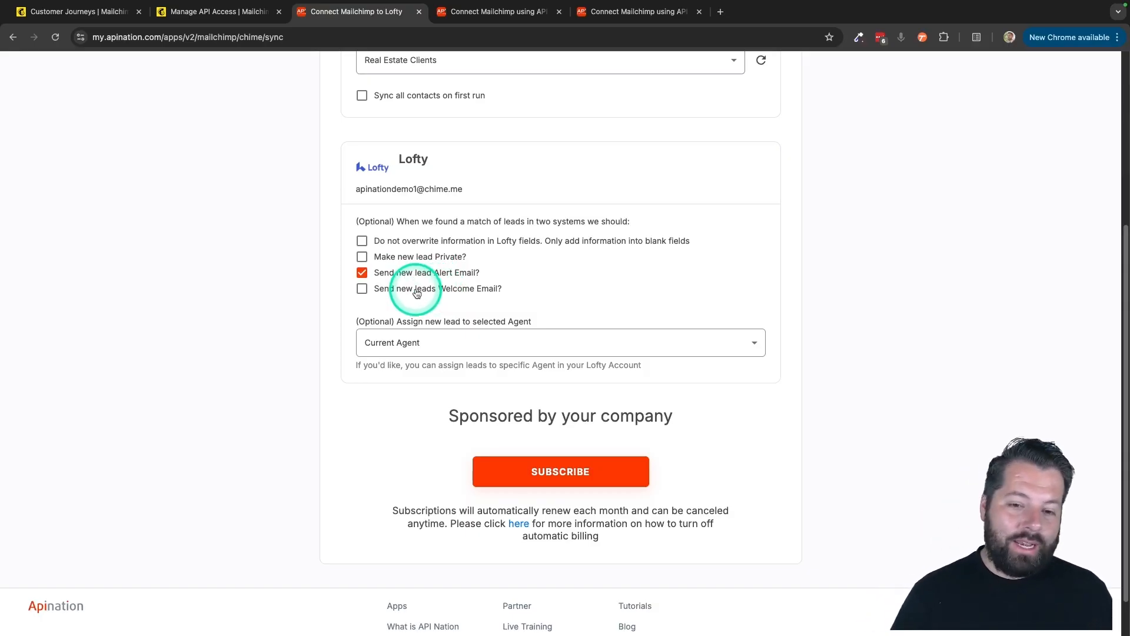
left_click(413, 290)
scroll(451, 299, "down", 1)
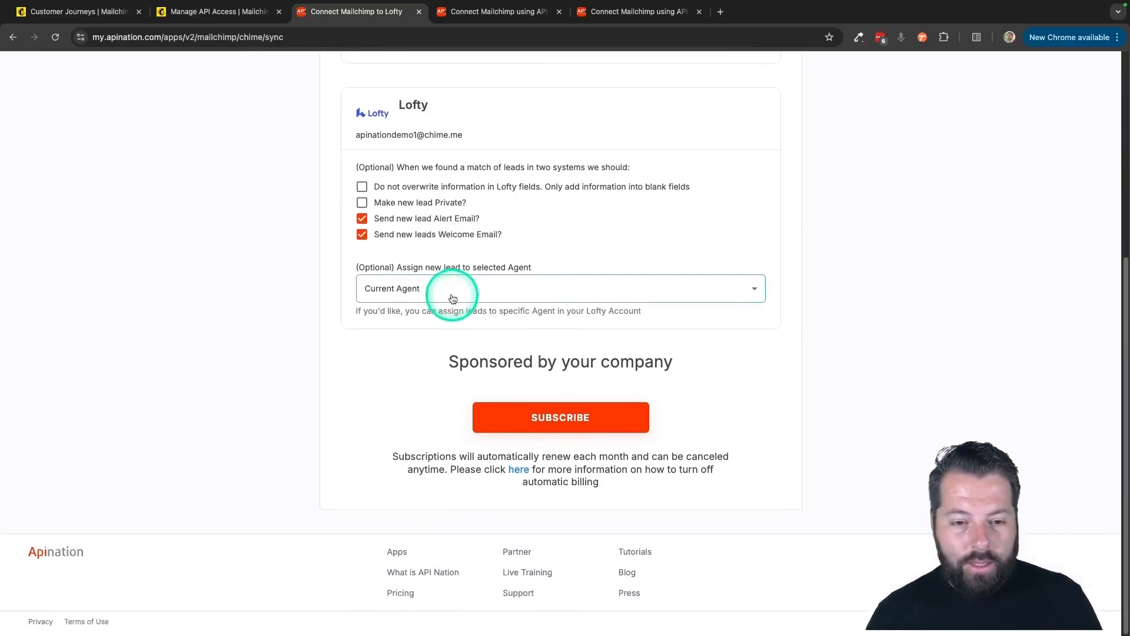
left_click(563, 421)
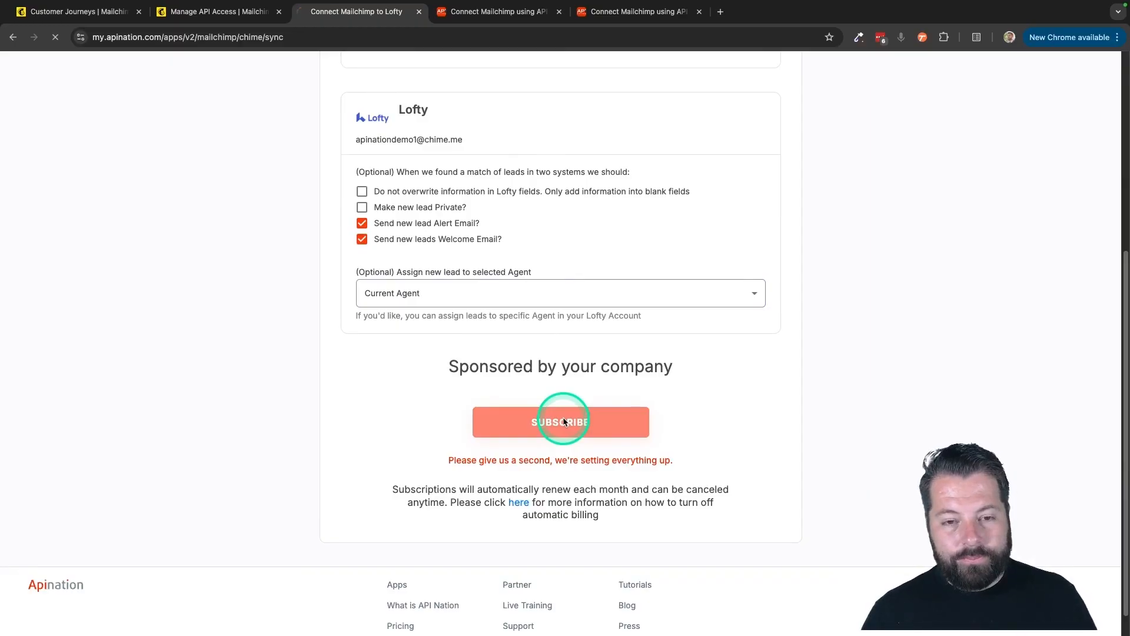
- Review the filter and Lofty field mapping of the Mailchimp subscribers into Lofty sync and activate it
scroll(480, 468, "down", 2)
scroll(480, 468, "down", 4)
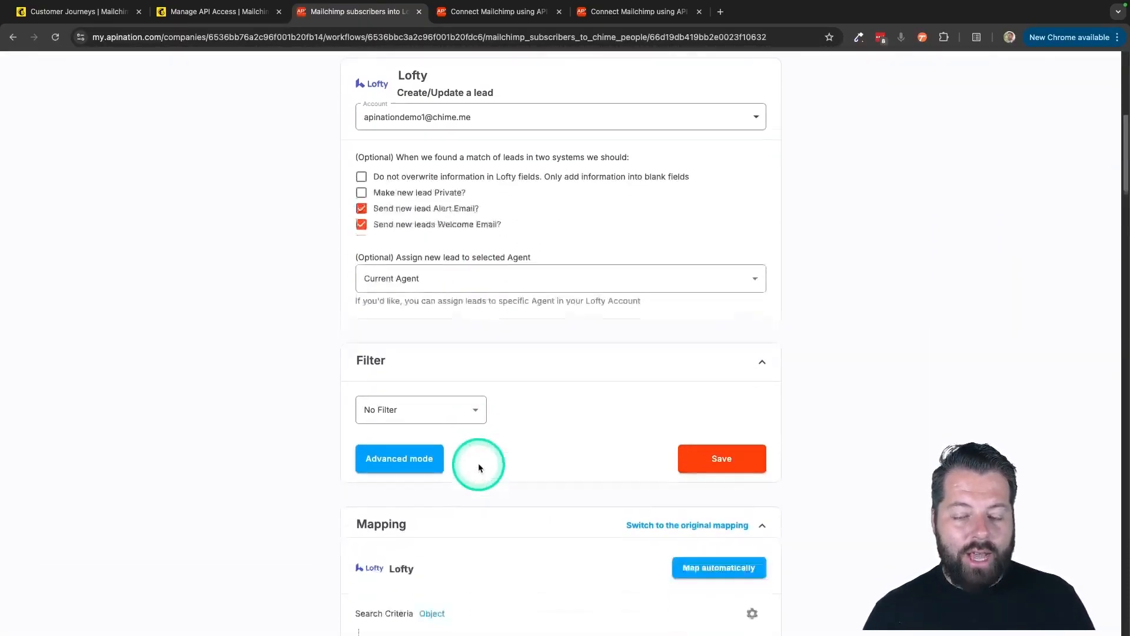
scroll(430, 420, "down", 5)
scroll(441, 468, "down", 5)
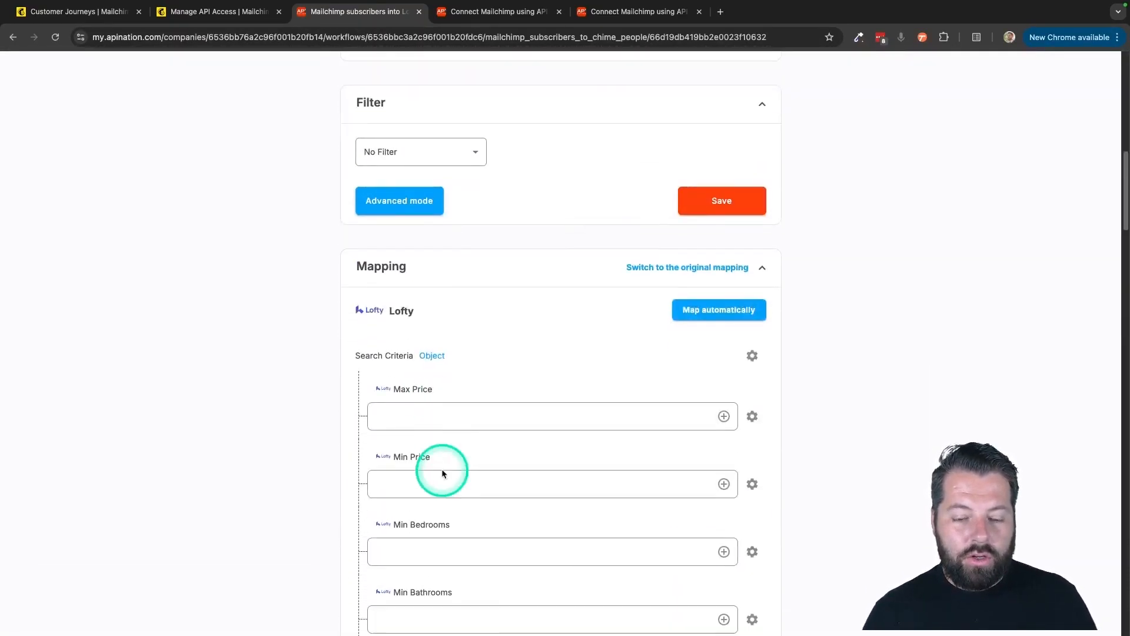
scroll(532, 475, "down", 8)
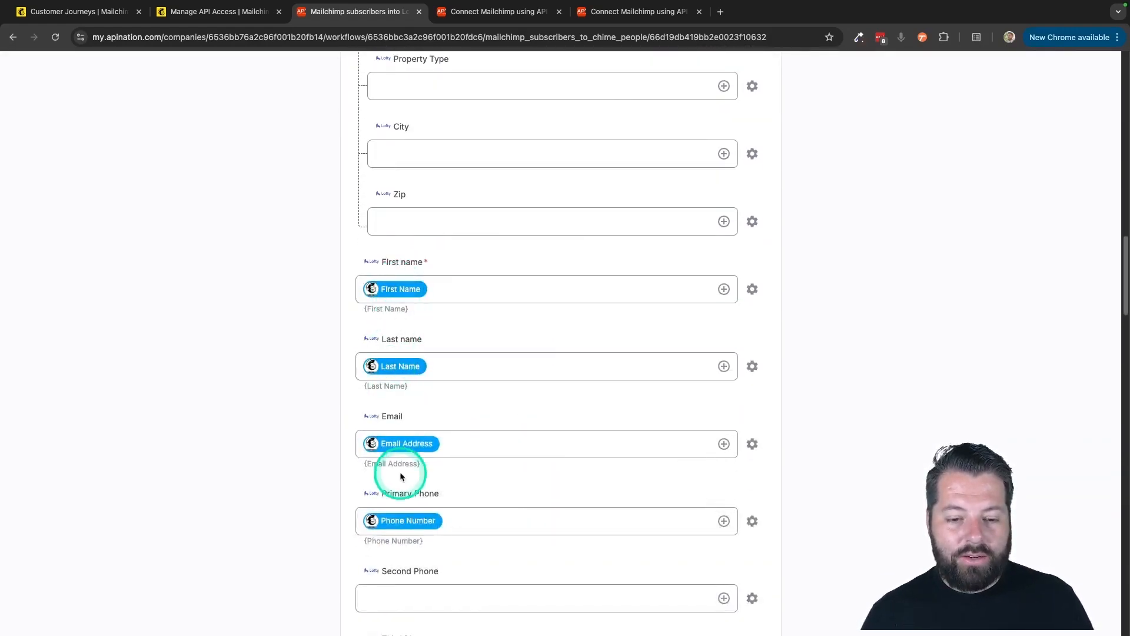
scroll(428, 552, "up", 15)
scroll(428, 556, "up", 8)
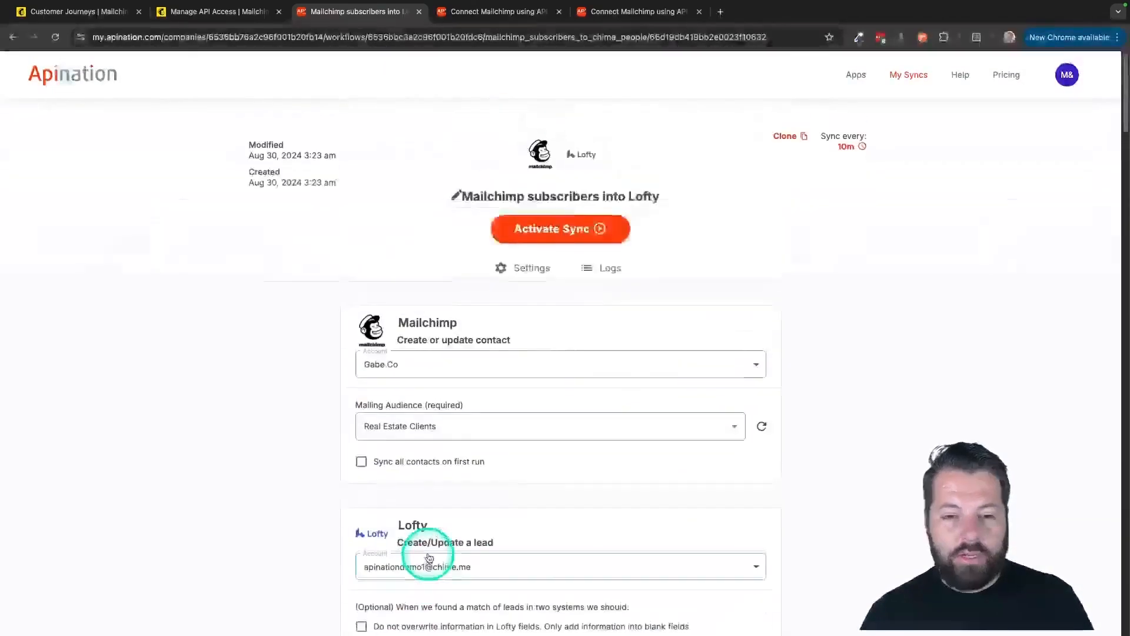
left_click(553, 220)
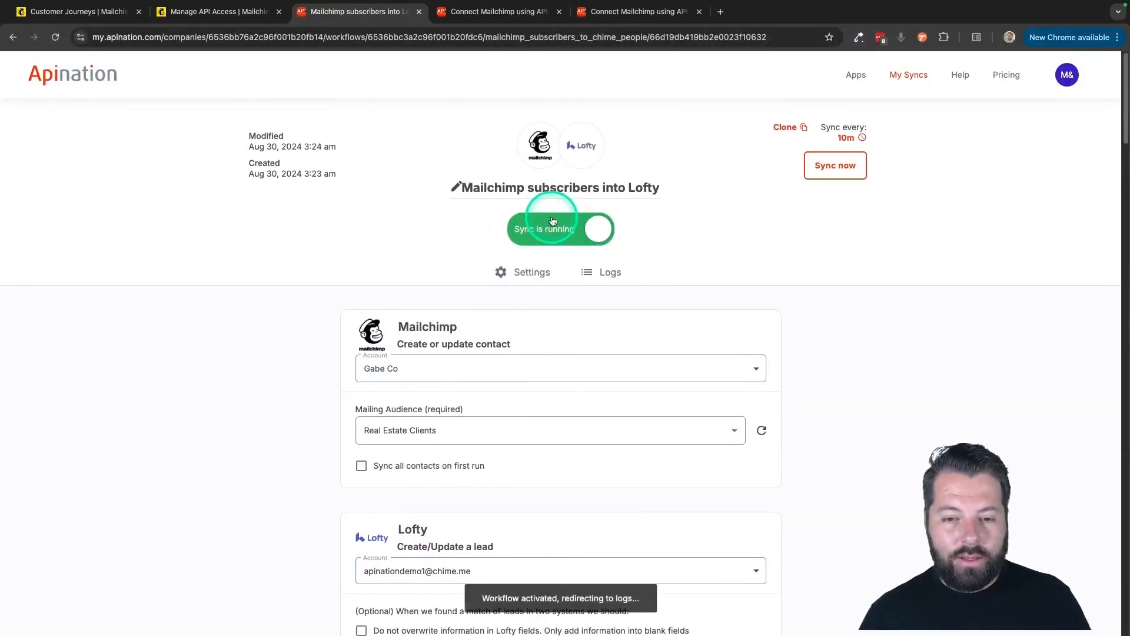